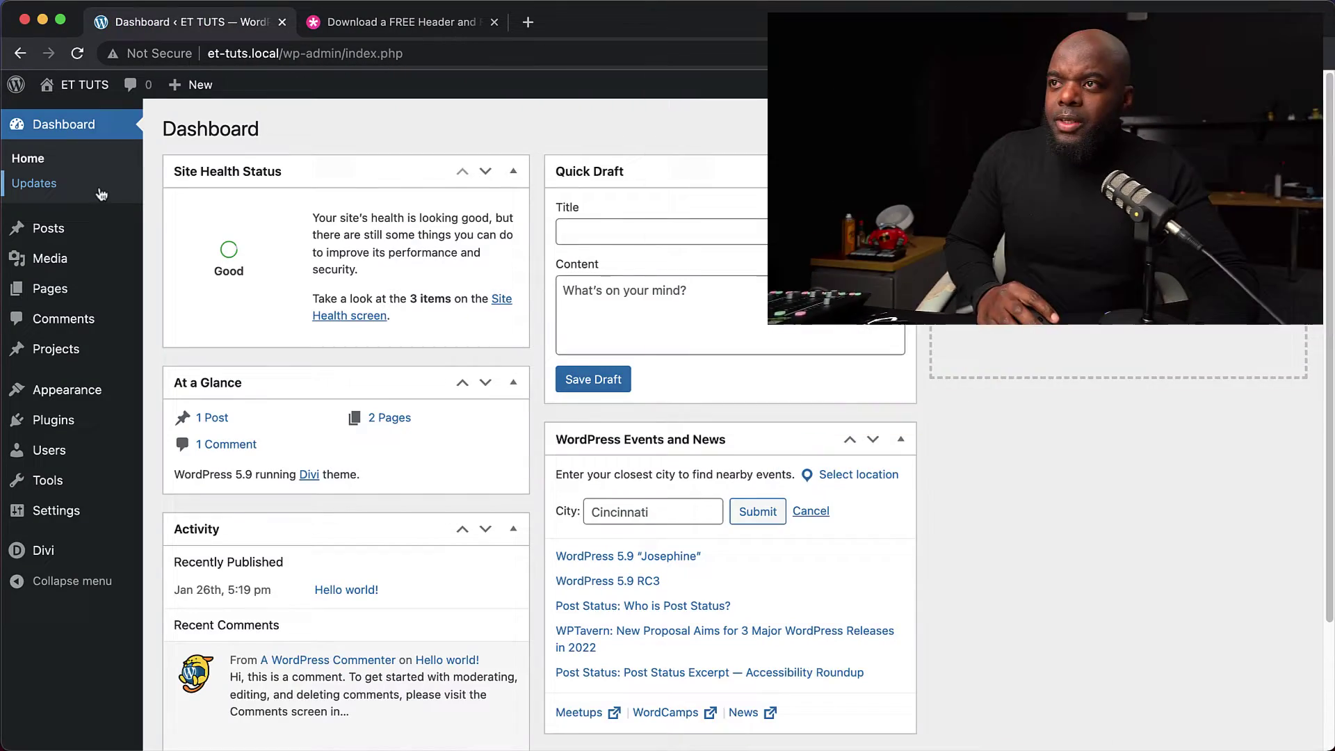
- Open the Divi Theme Builder from the WordPress dashboard
scroll(83, 317, "down", 1)
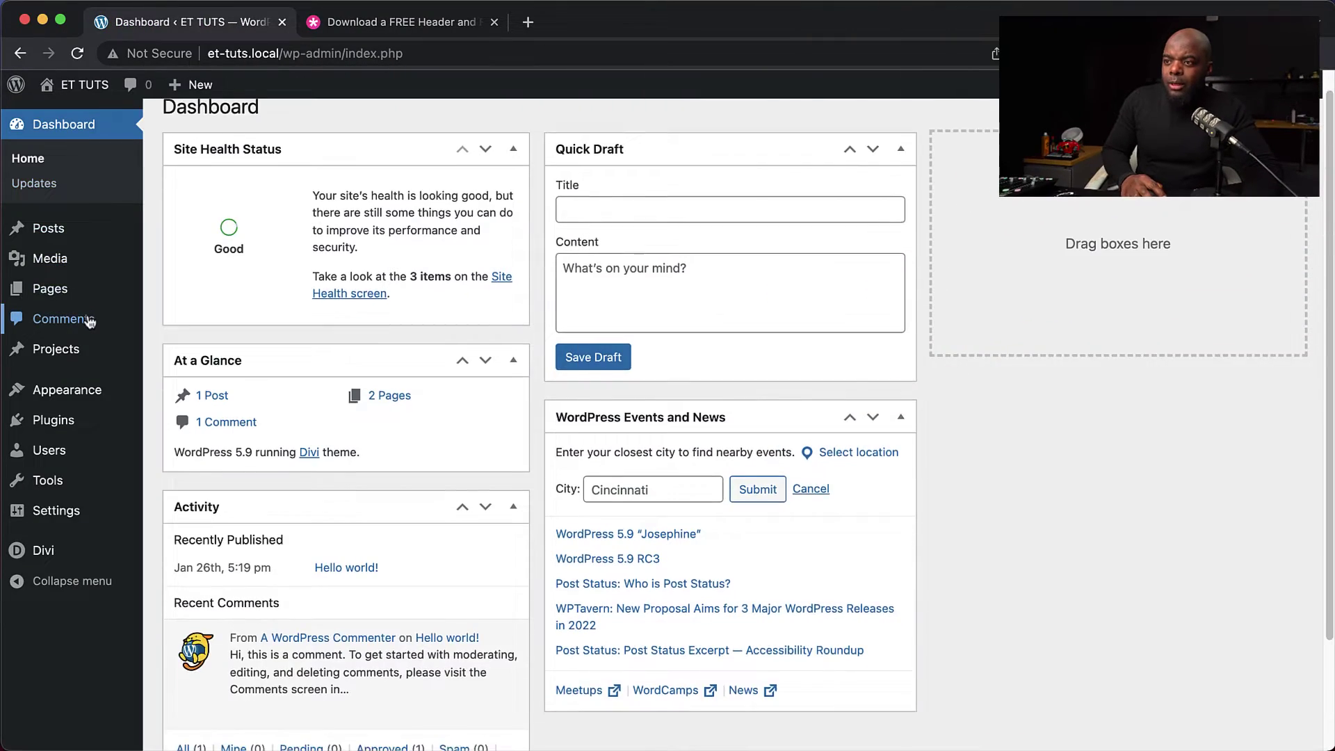
mouse_move(43, 554)
left_click(199, 580)
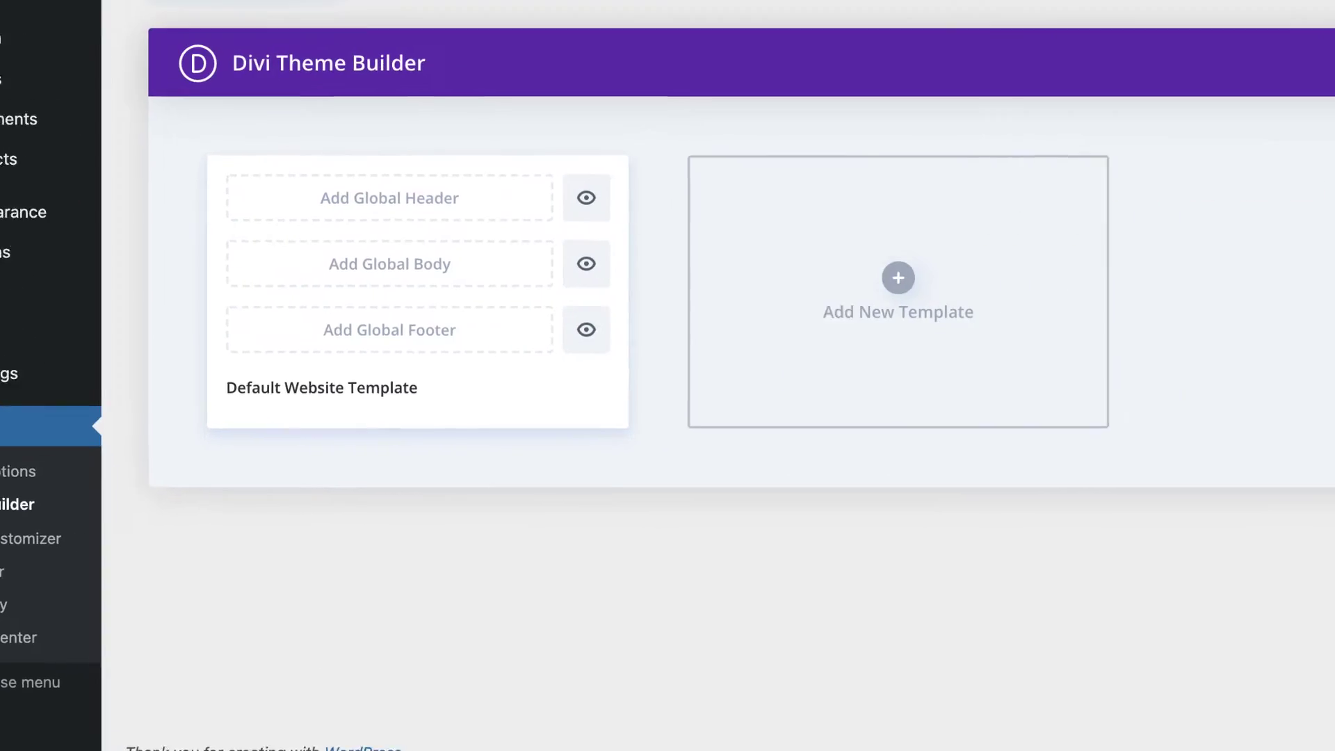
- Import NGO-Global-Header-Footer-Template.json from Downloads through Portability
left_click(1254, 179)
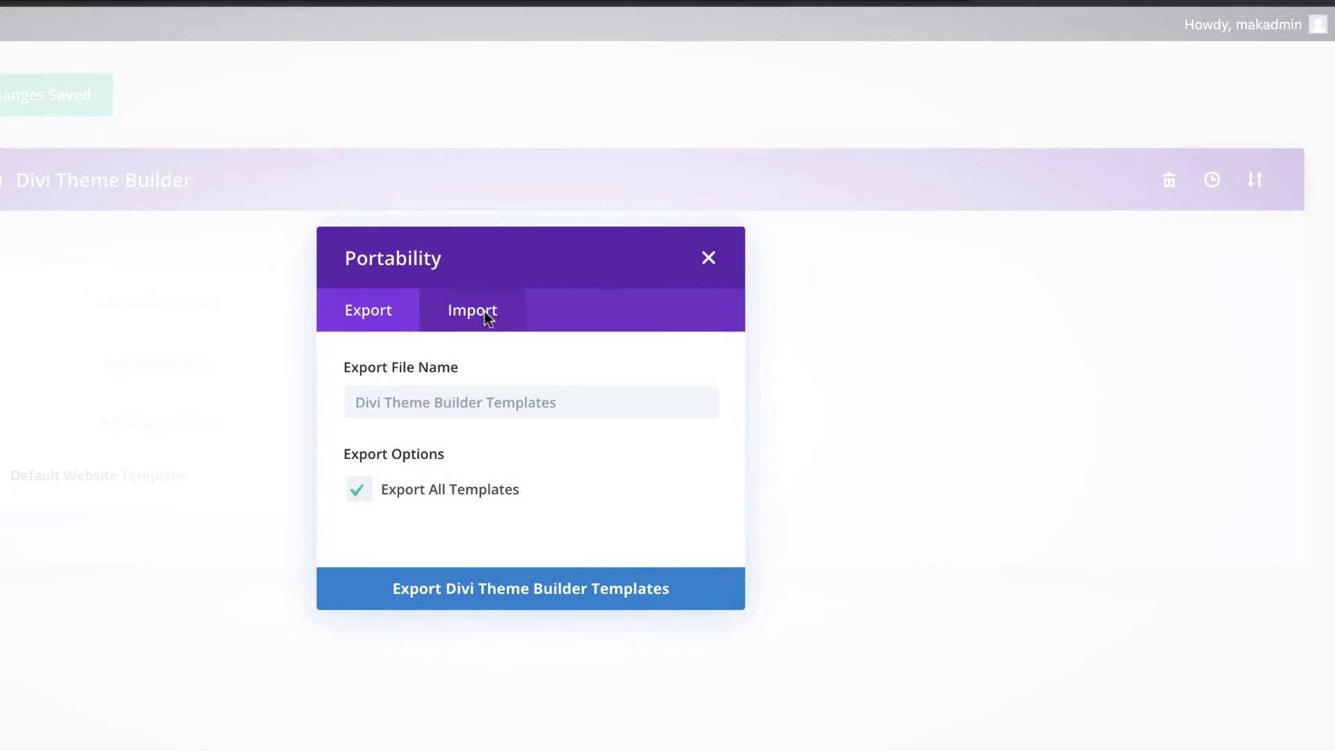
left_click(473, 311)
left_click_drag(206, 452, 344, 541)
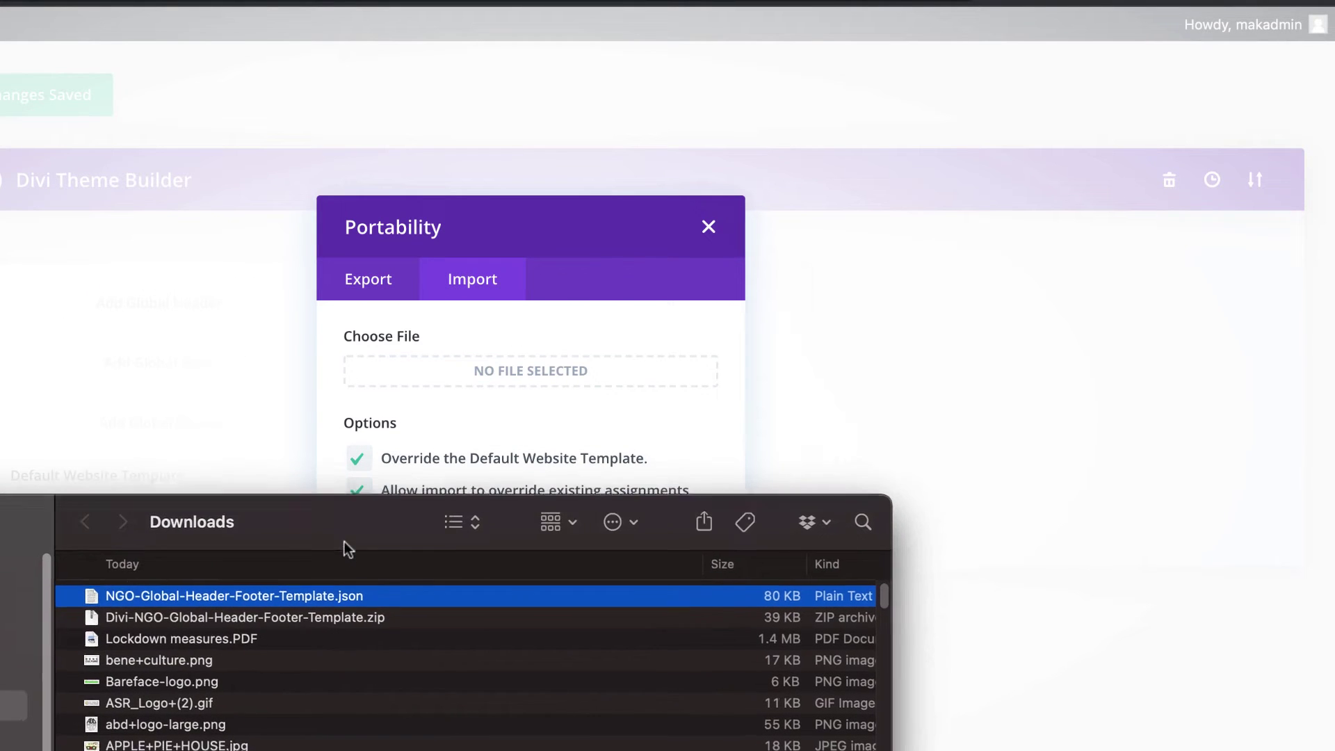
left_click_drag(103, 599, 432, 368)
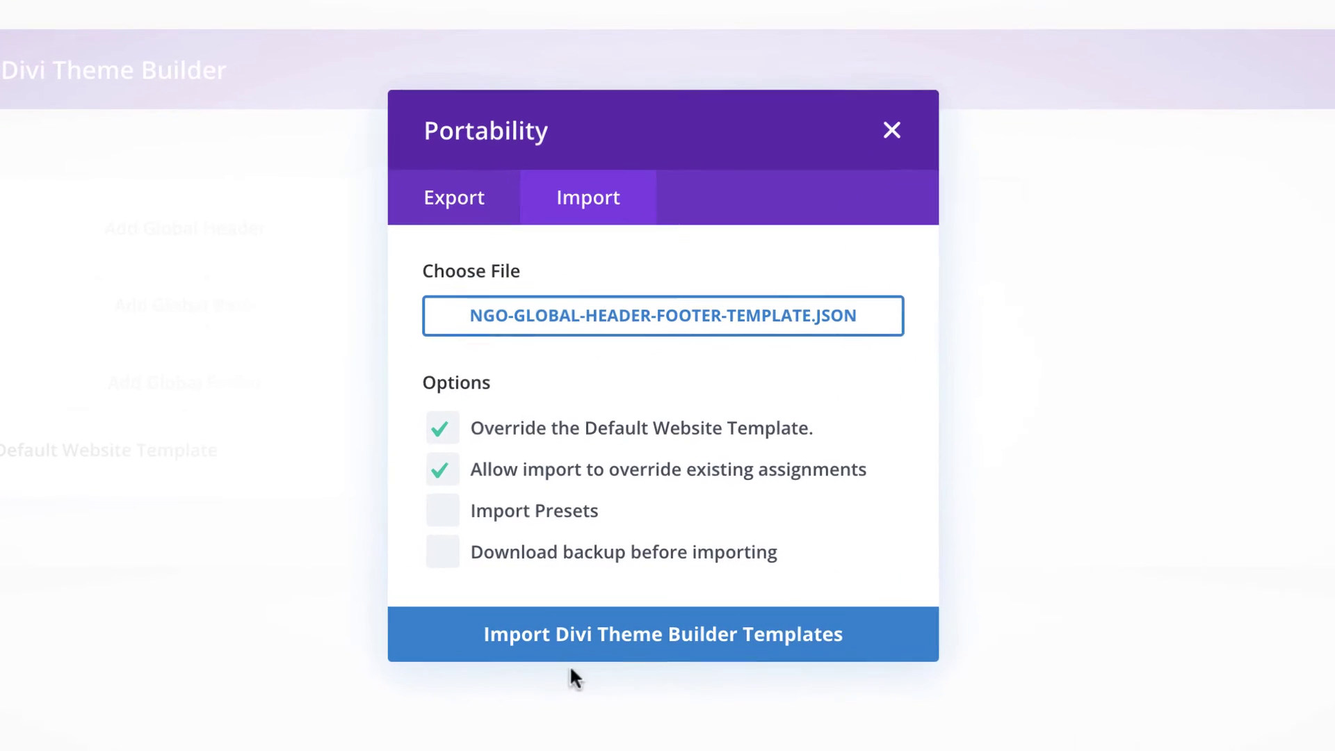
left_click(610, 645)
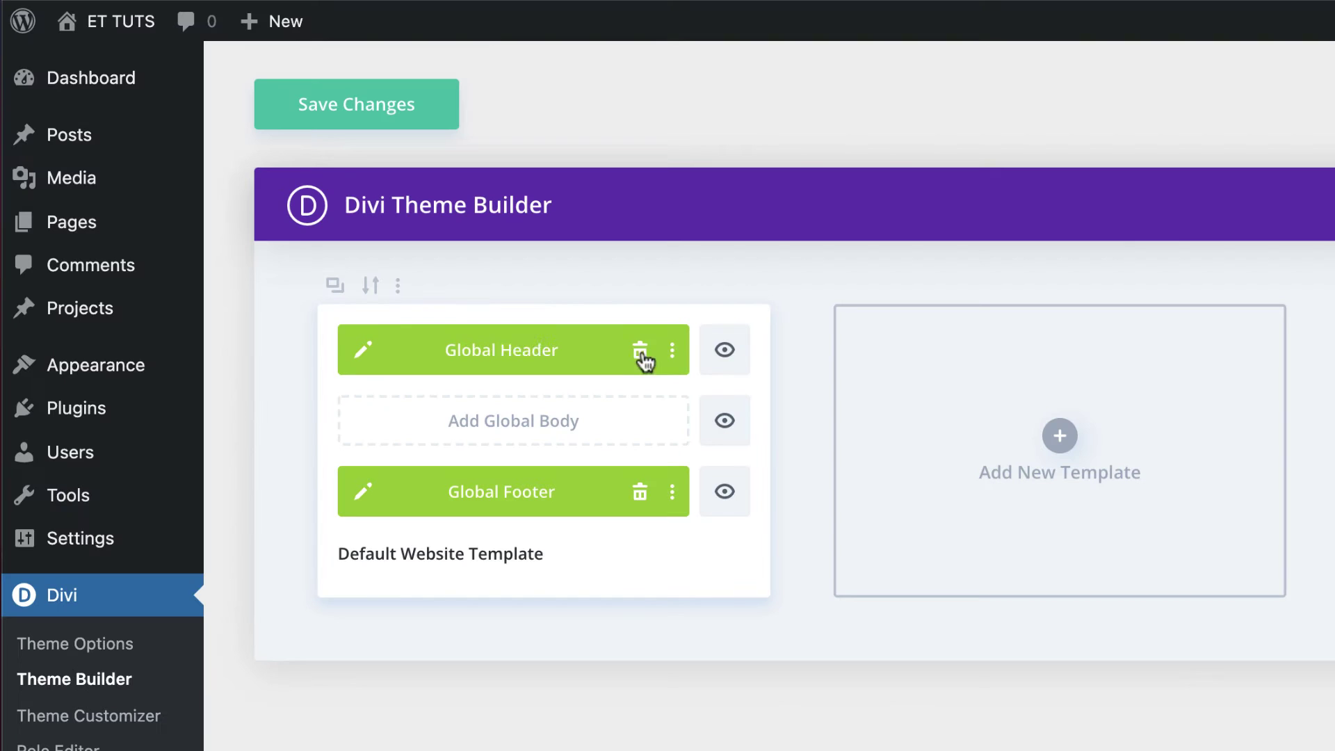
- Trash the Global Header and delete the footer card's heading, paragraph and Join Today button
left_click(324, 236)
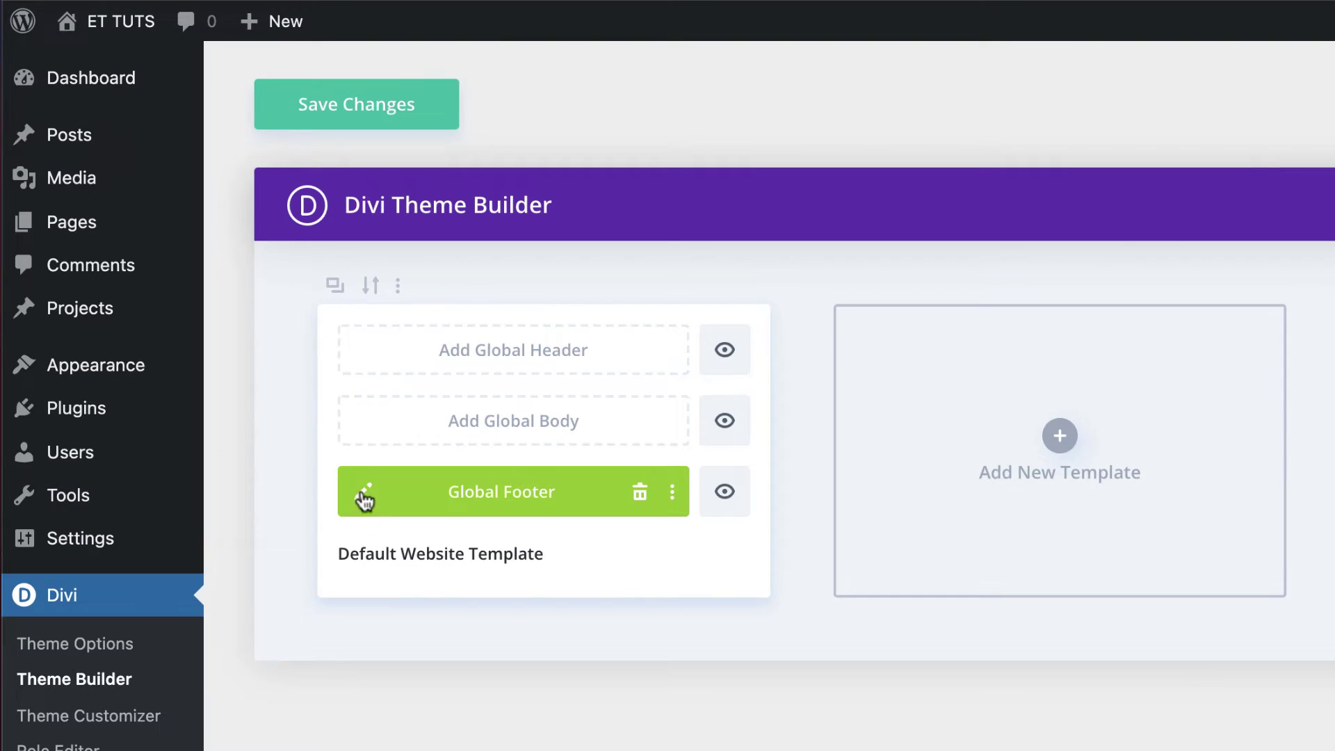
left_click(365, 498)
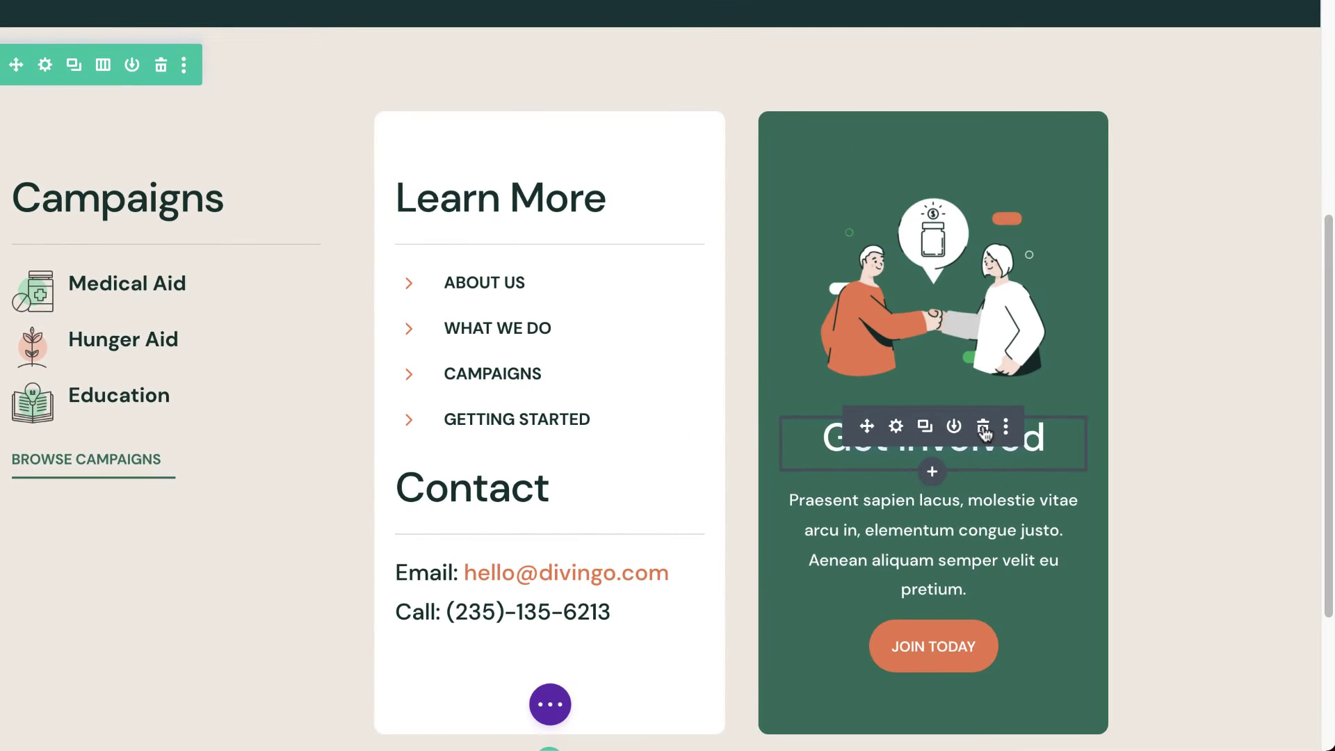
left_click(984, 429)
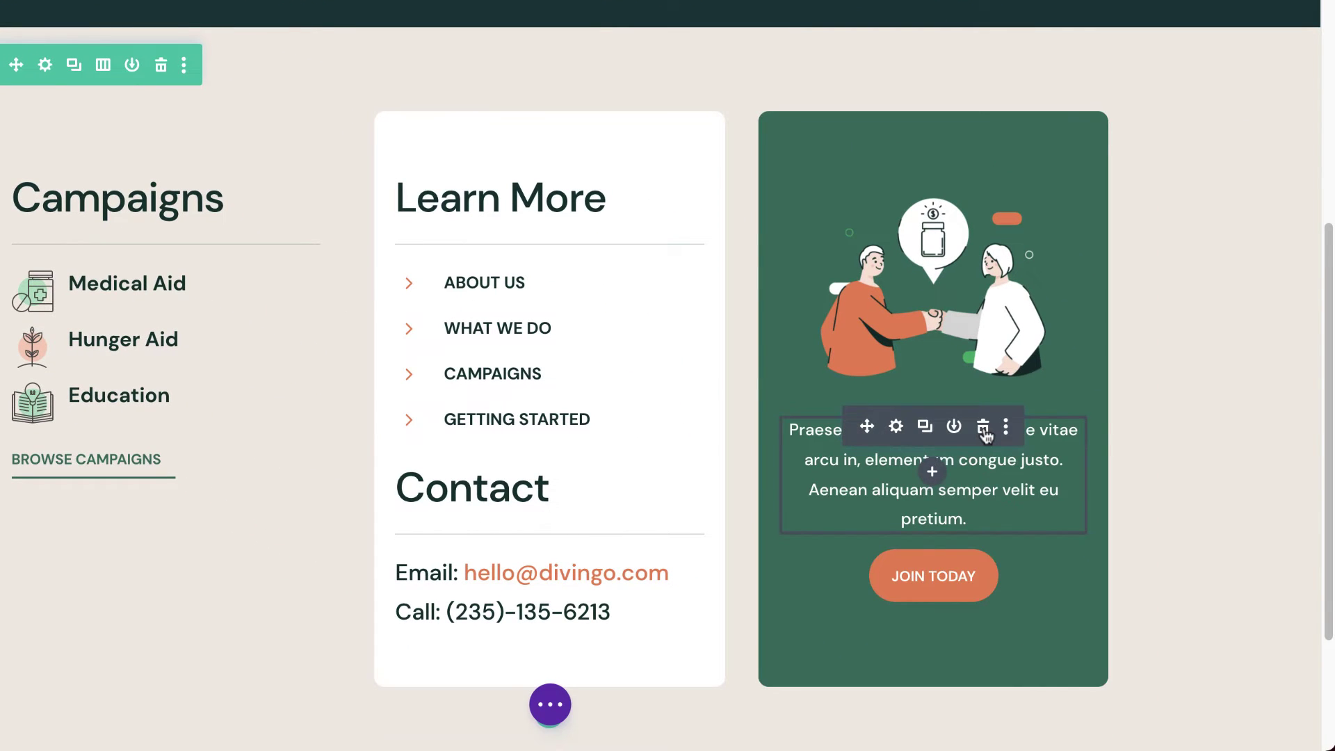
left_click(983, 429)
left_click(984, 429)
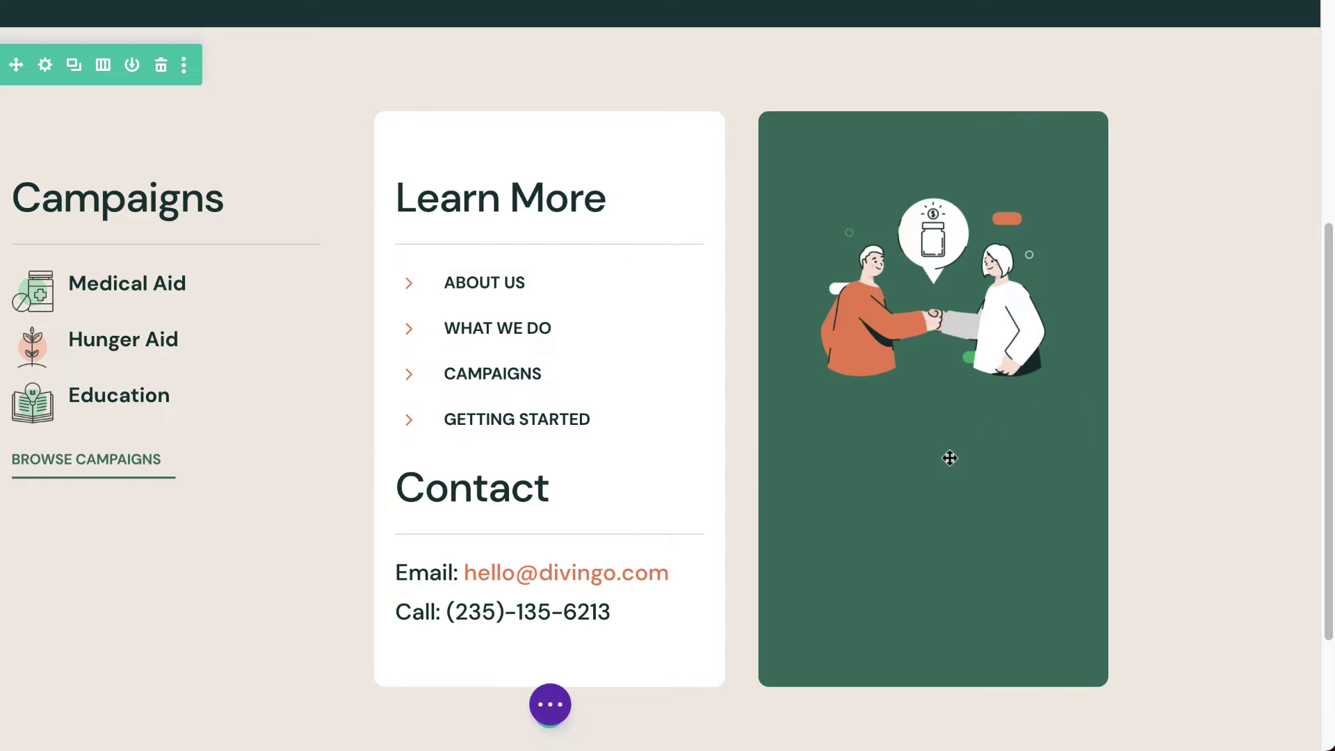
mouse_move(933, 358)
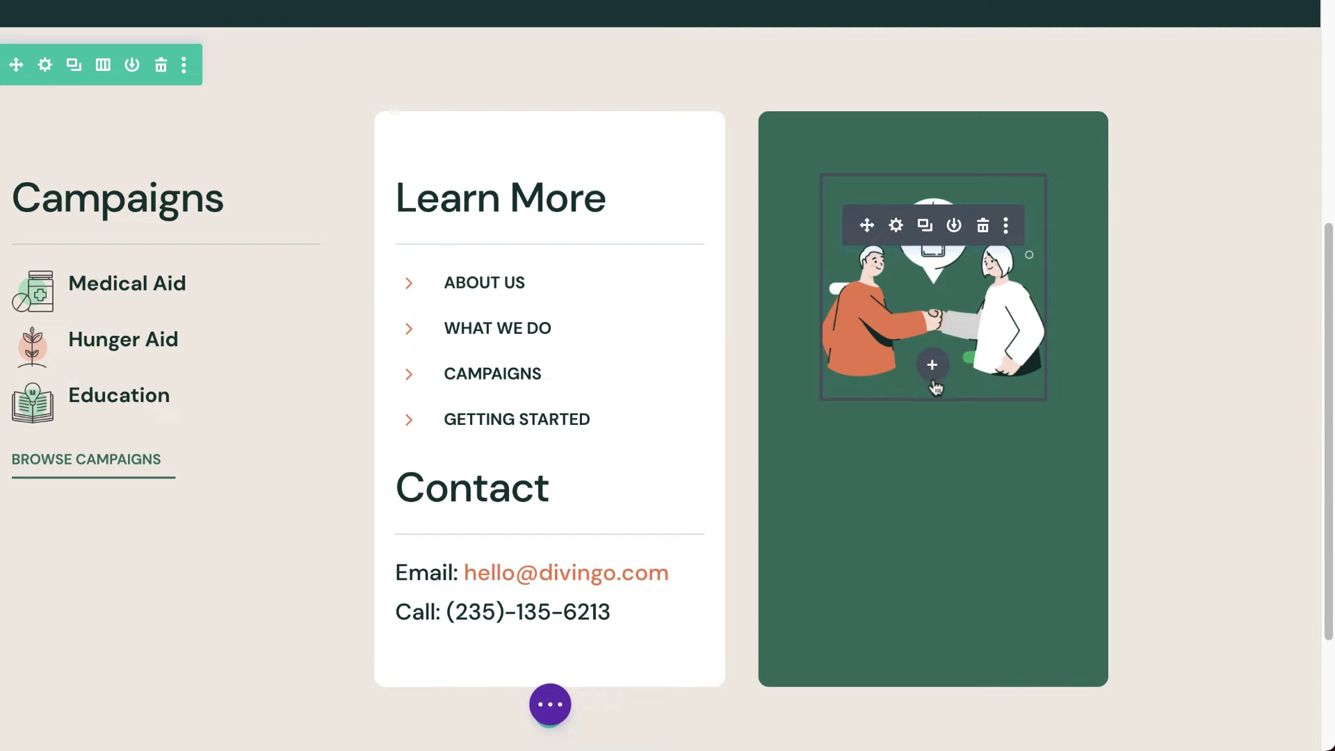
left_click(889, 390)
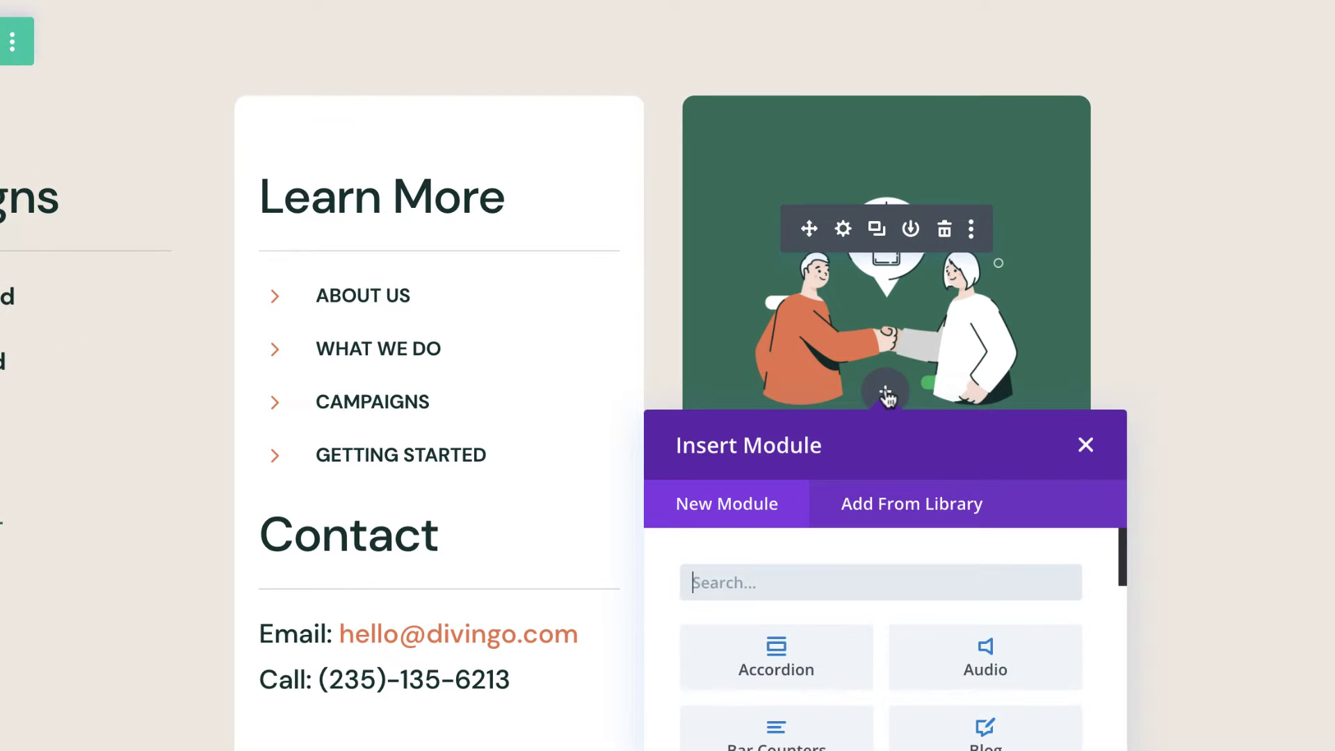
- Insert an Email Optin module under the image, titled 'Get Involved'
type("ema")
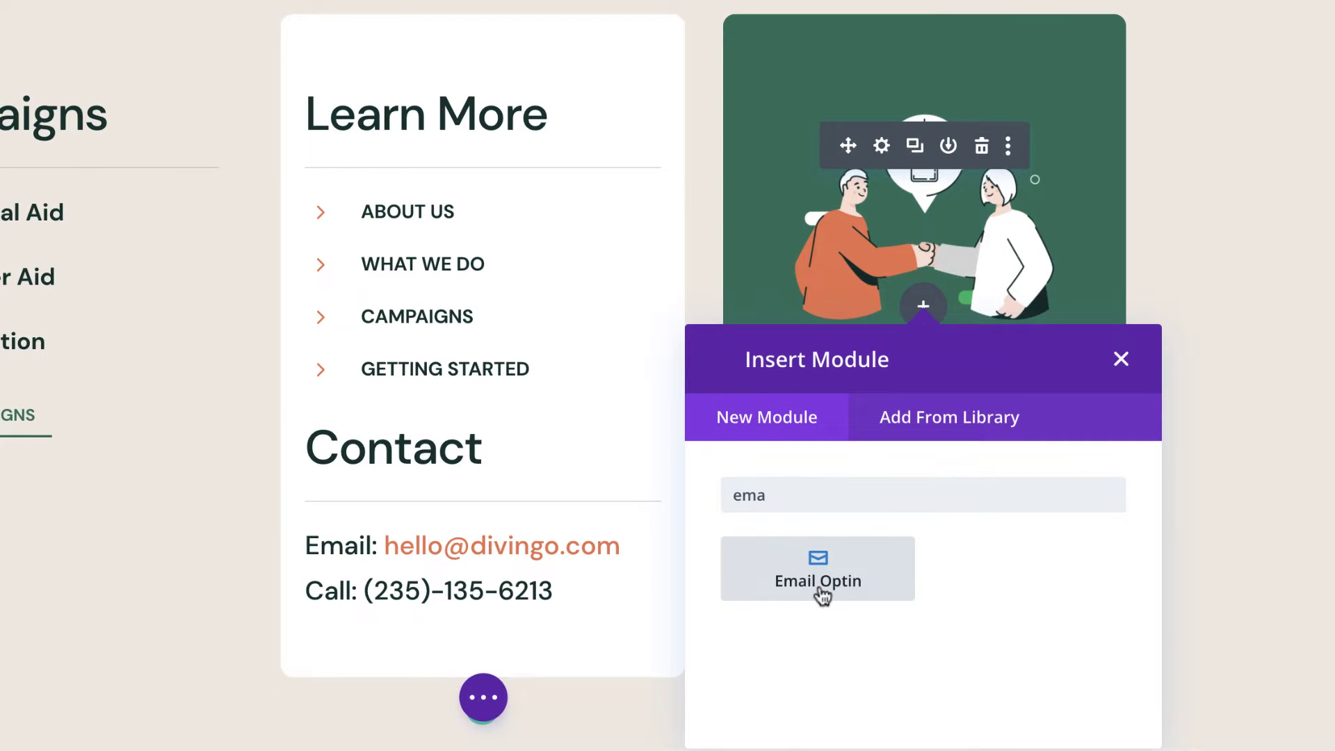
left_click(820, 584)
left_click_drag(52, 353, 250, 356)
type("Get Involved")
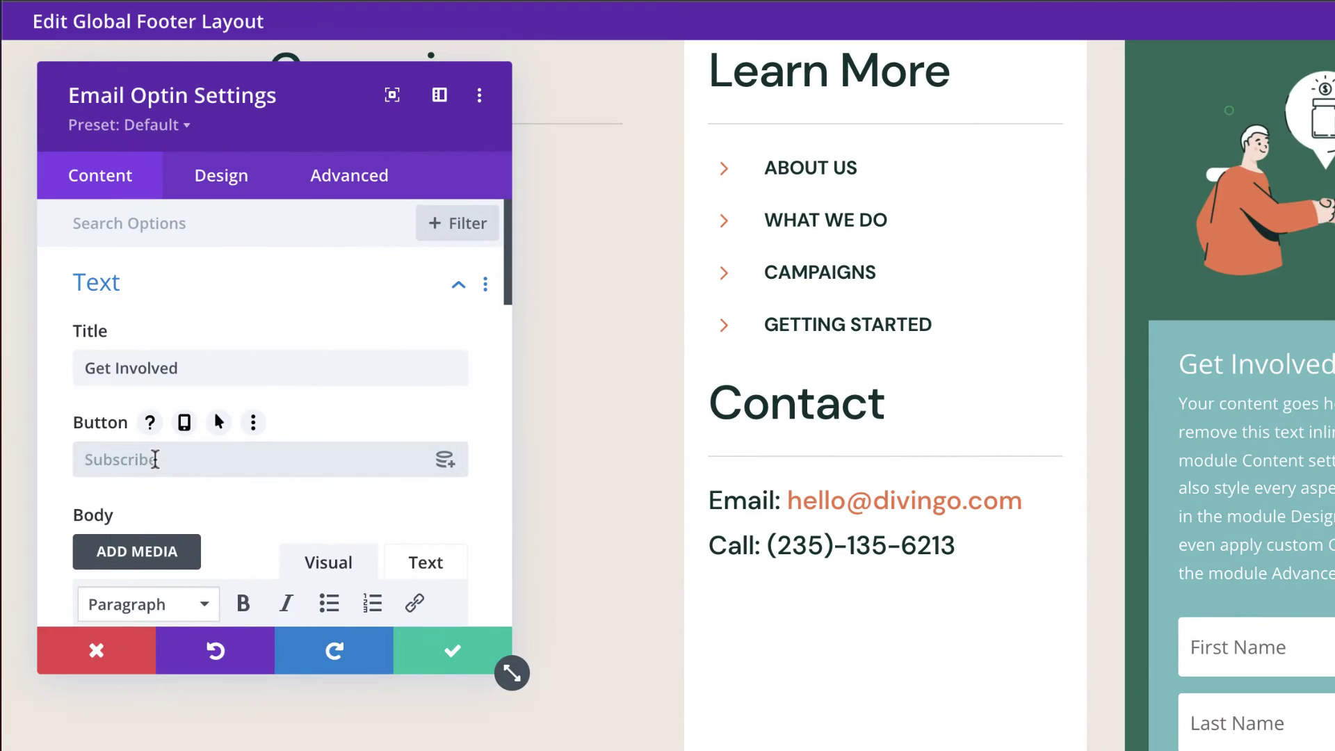
- Label the button 'Join Today' and paste new body text over the placeholder
left_click(154, 459)
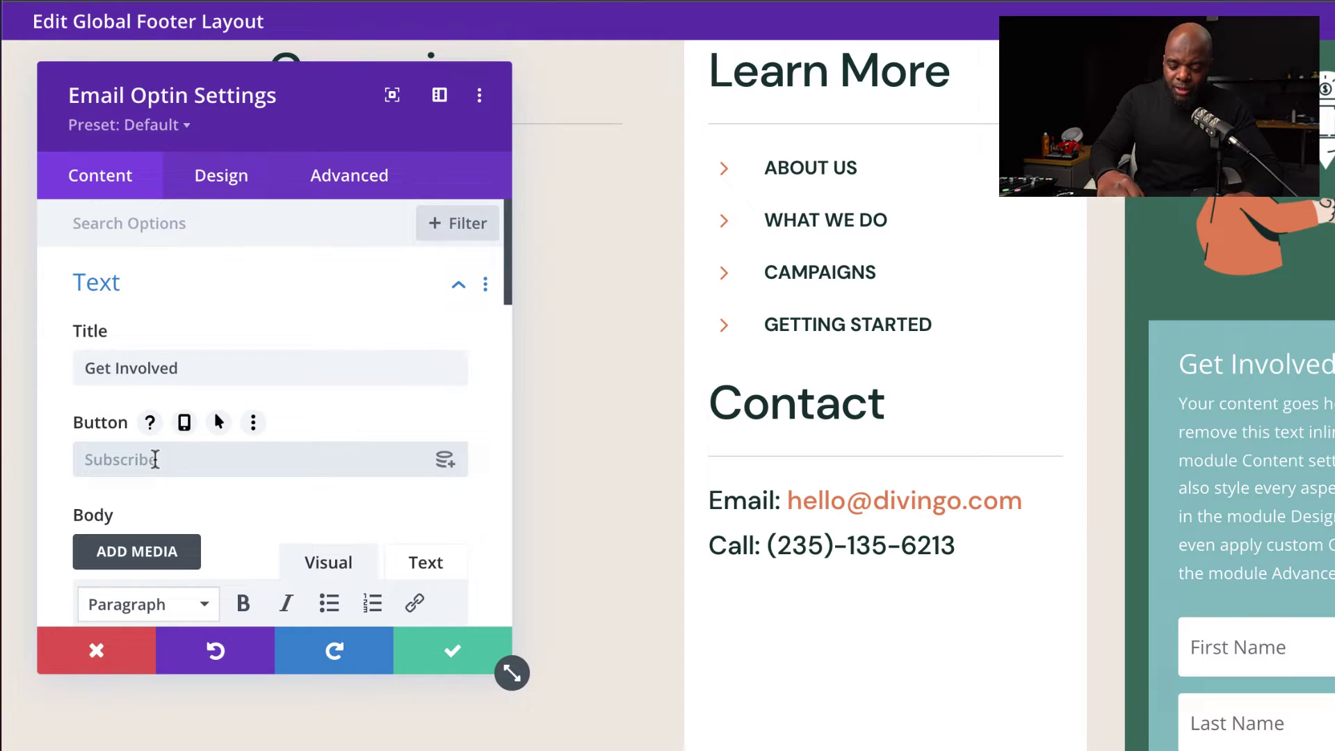
scroll(154, 459, "down", 5)
left_click_drag(344, 530, 39, 377)
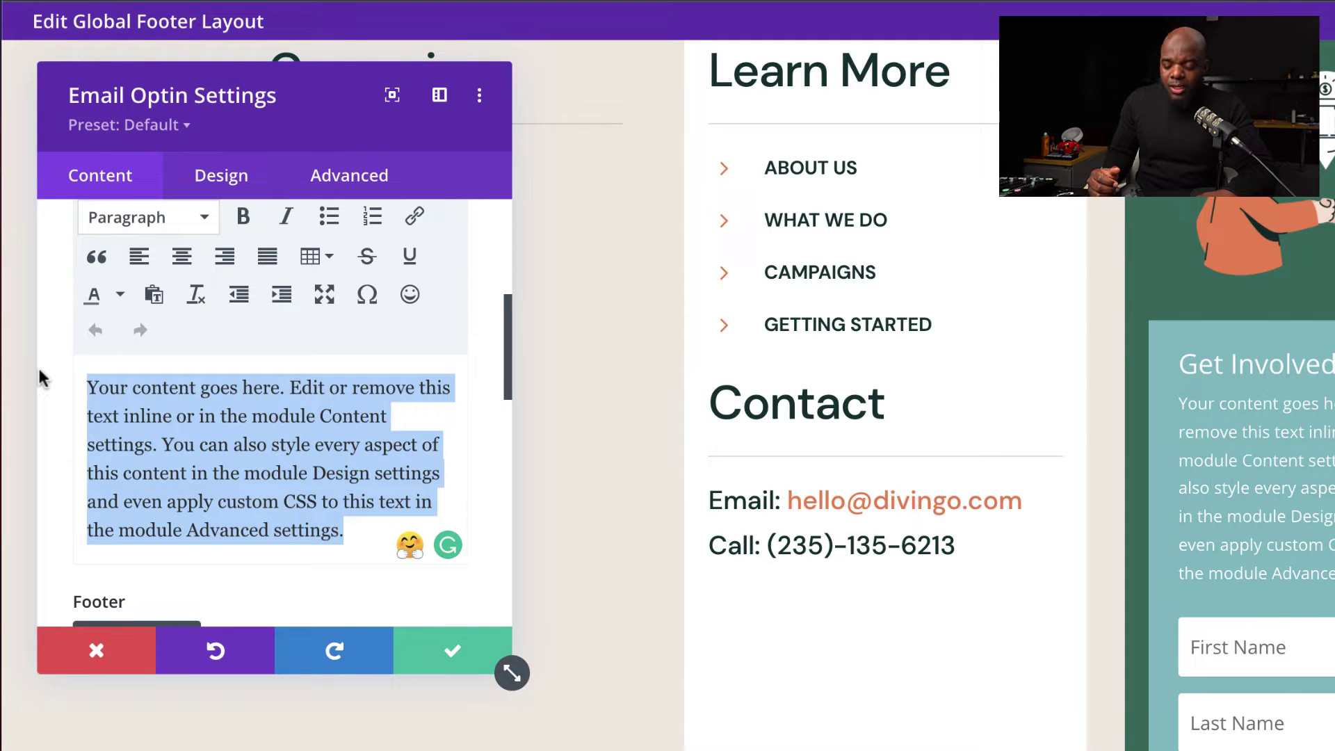
type("Donec nec justo eget felis facilisis fermentum. Aliquam porttitor mauris sit amet orci. Aenean dignissim pellentesque felis.")
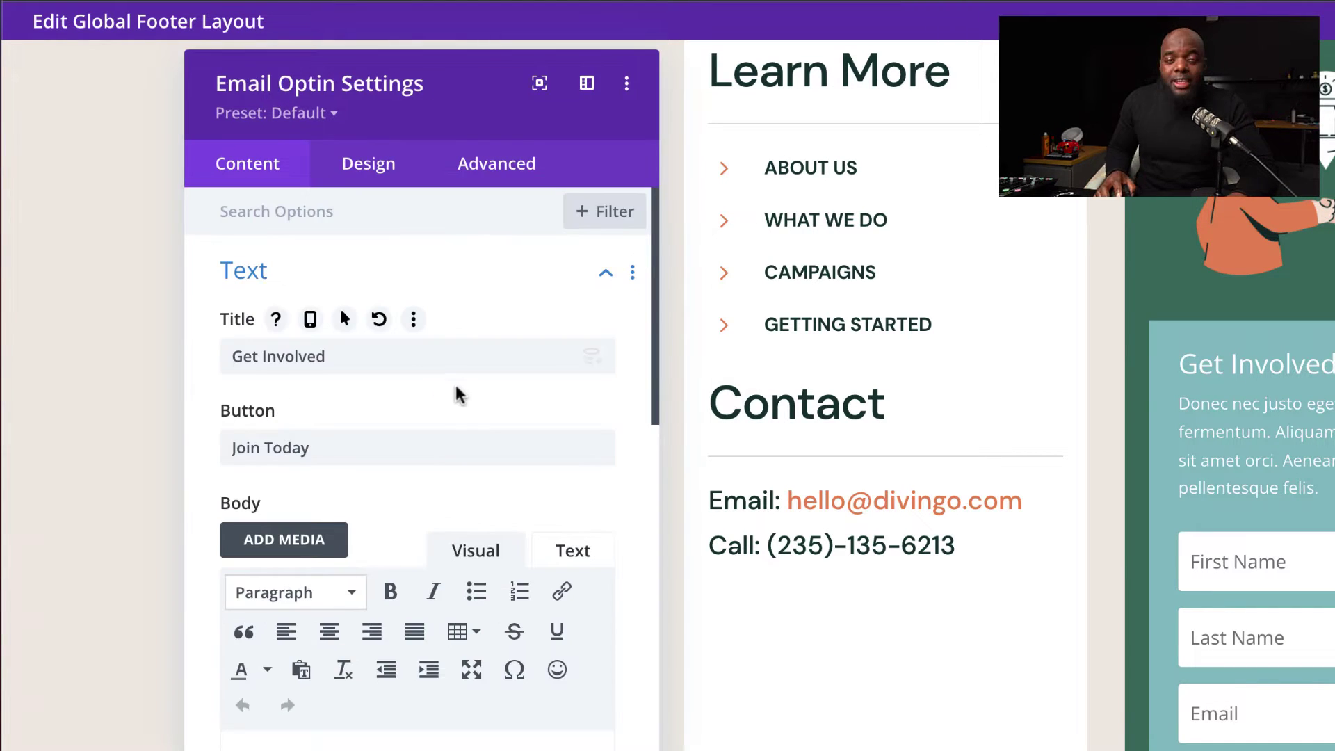
scroll(459, 399, "down", 1)
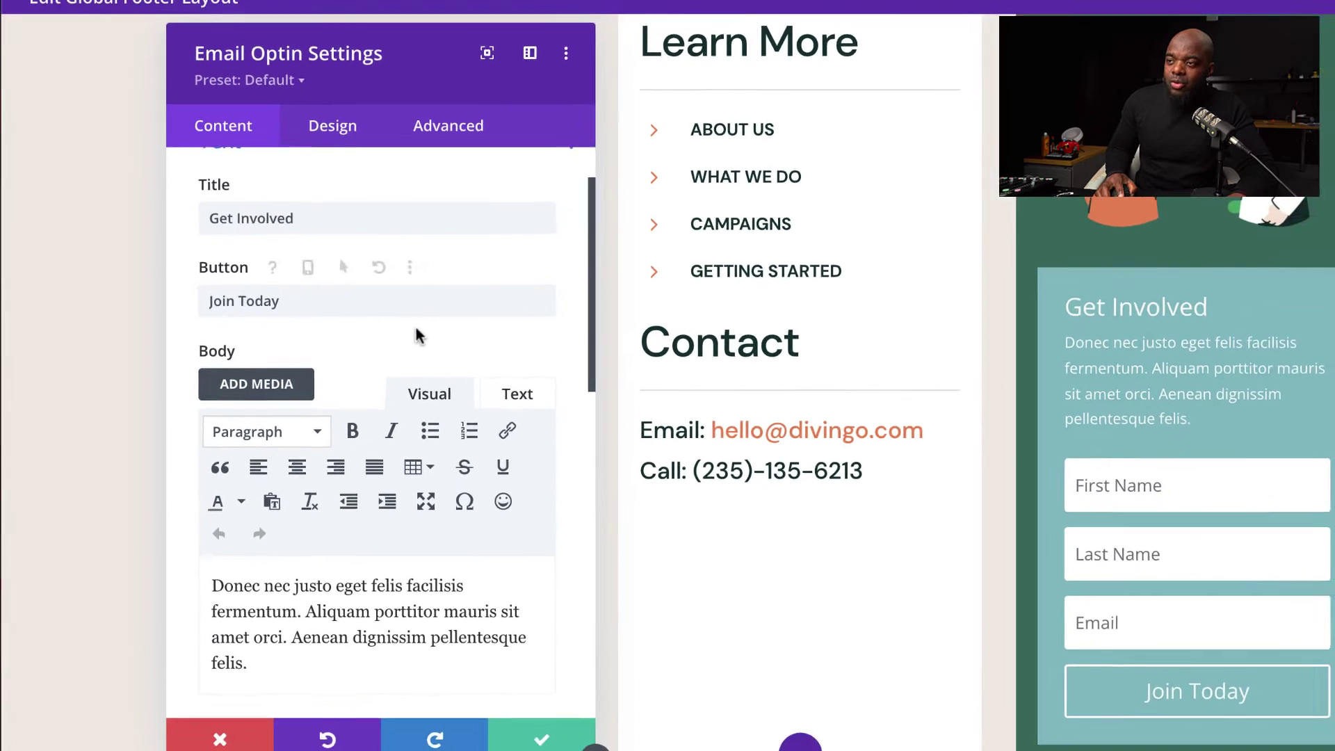
scroll(414, 324, "down", 4)
scroll(398, 307, "down", 8)
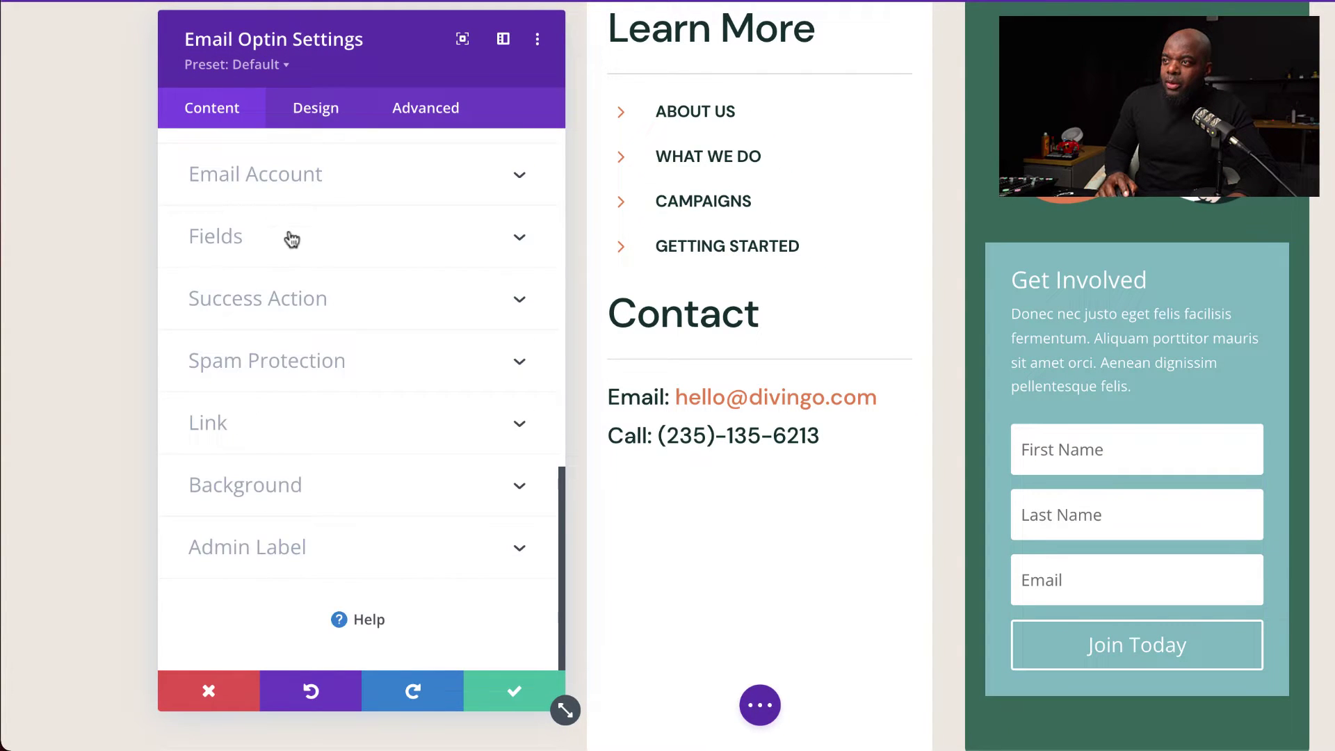
scroll(289, 239, "up", 3)
- Try adding a MailChimp email account, then cancel it
left_click(296, 440)
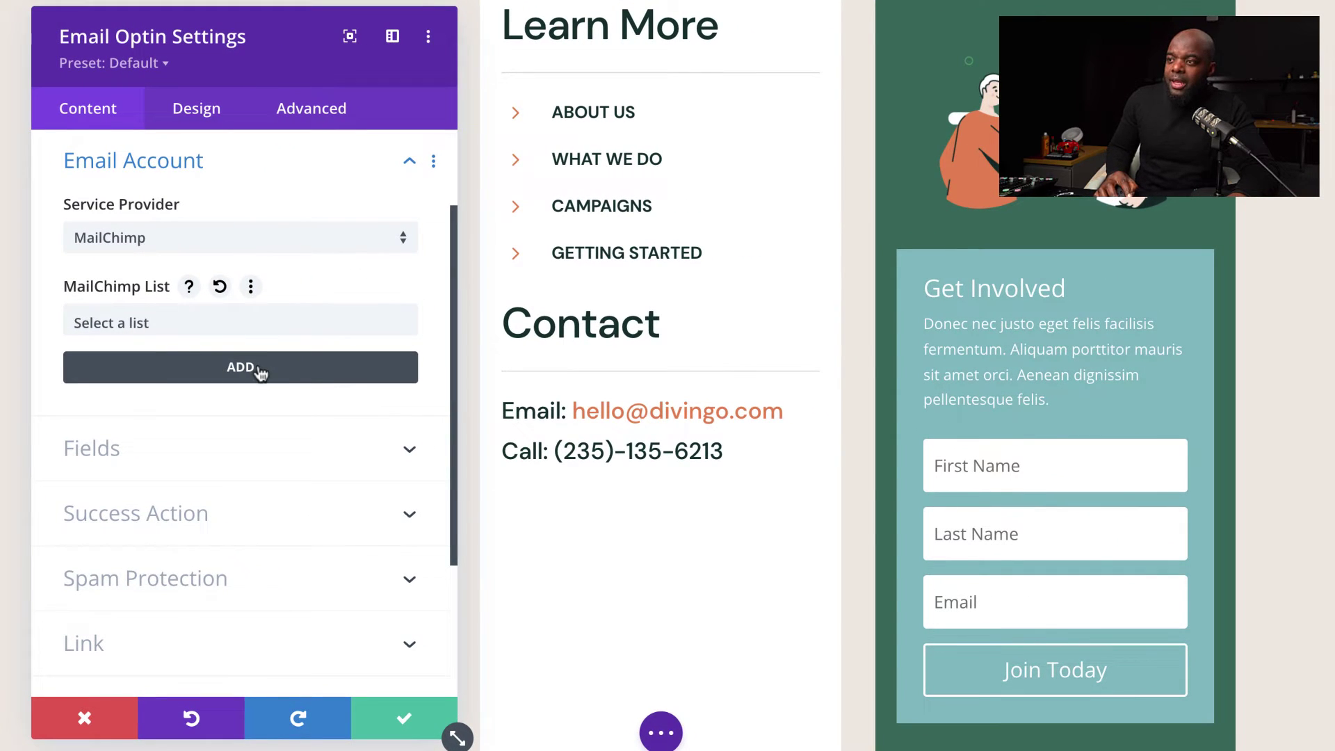
left_click(259, 369)
left_click(119, 303)
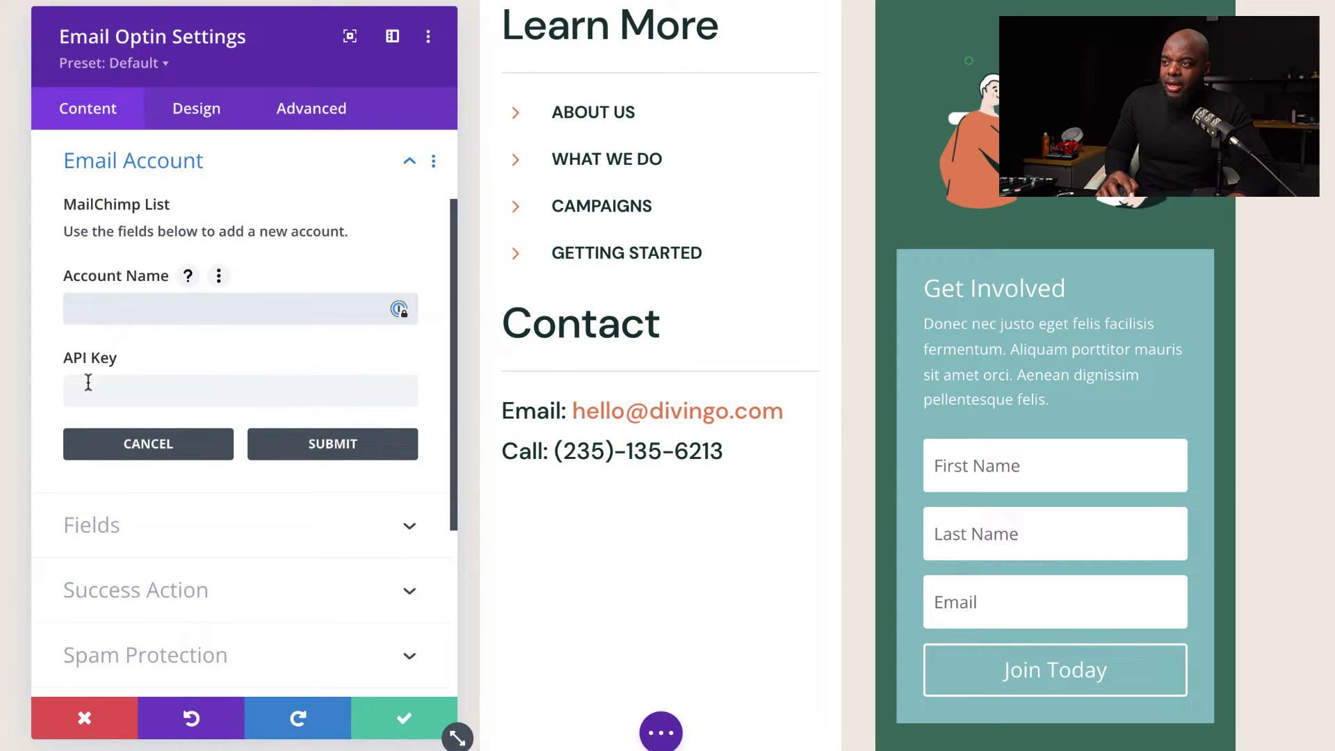
left_click(332, 445)
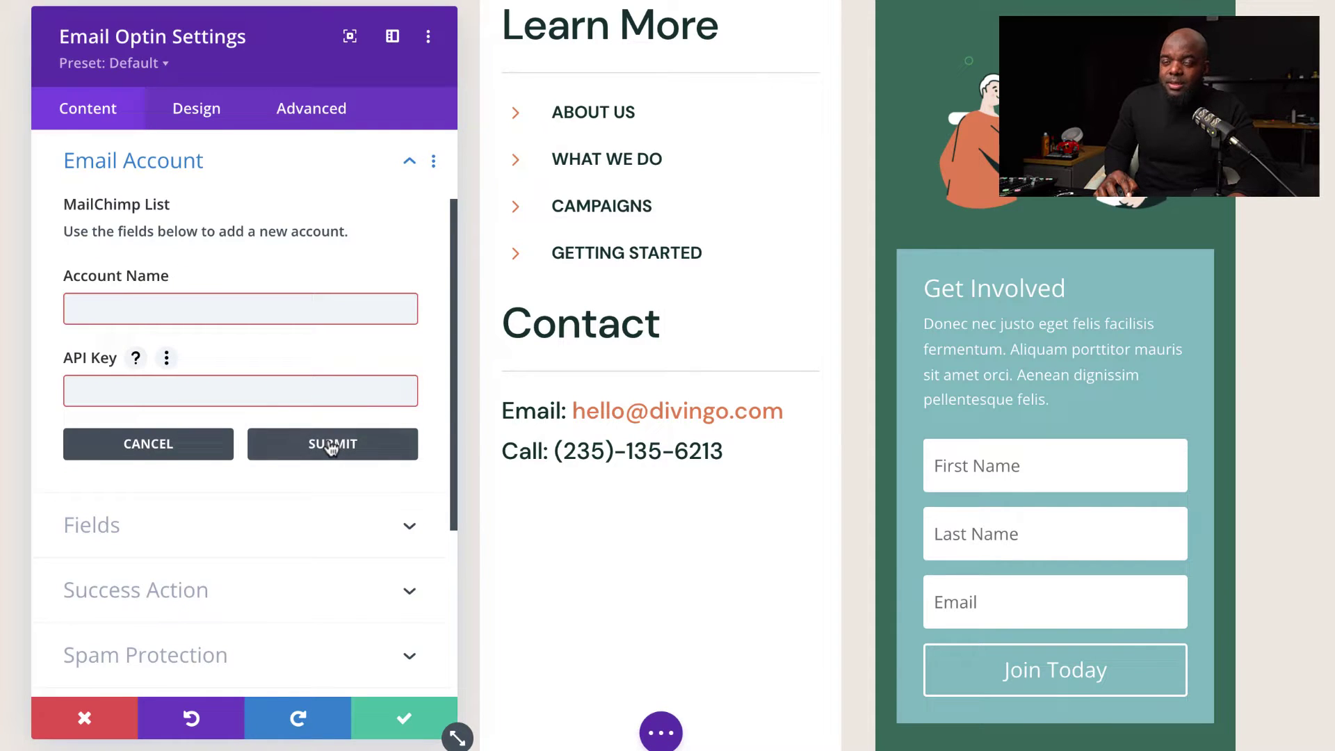
left_click(185, 515)
- Set the success message to 'Thank You!' and make the optin background transparent
left_click(120, 322)
type("Tha")
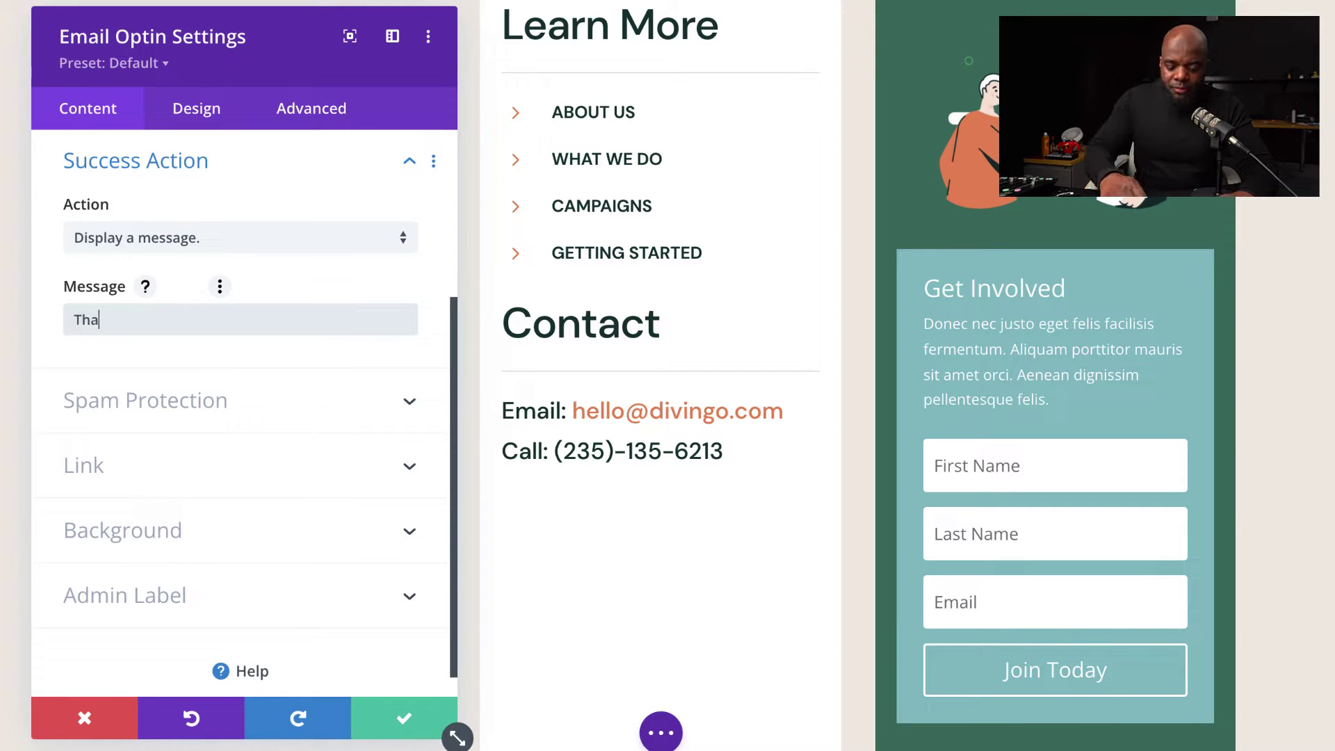
type("nk You!")
left_click(185, 533)
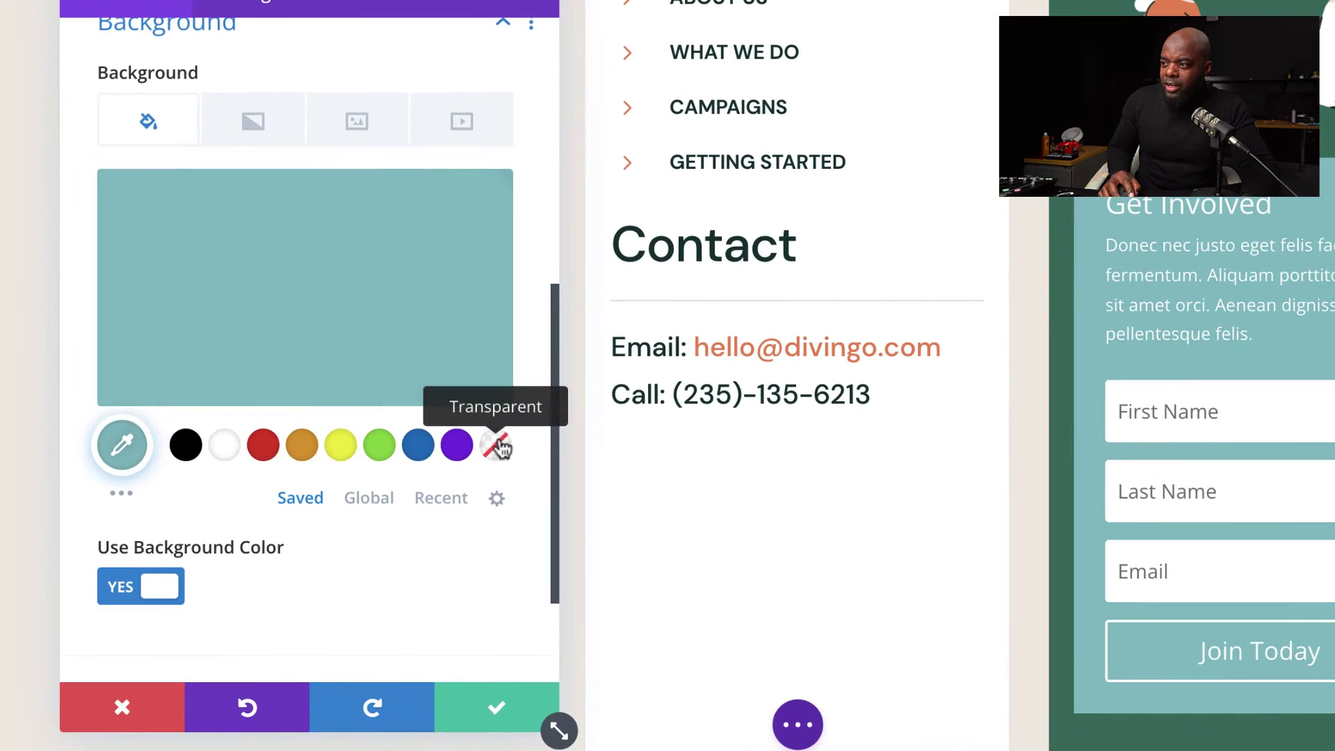
left_click(402, 521)
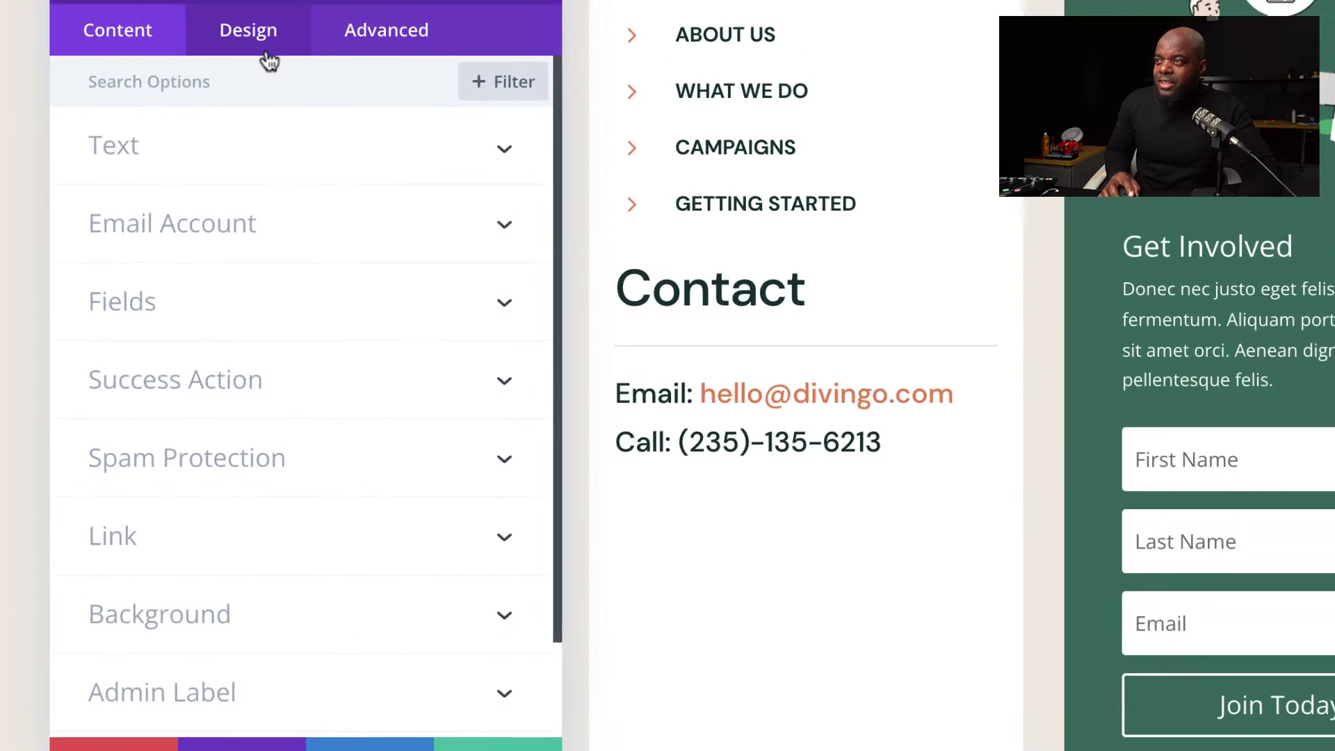
- Set the optin's Fields Font to DM Sans in the Design tab
left_click(268, 55)
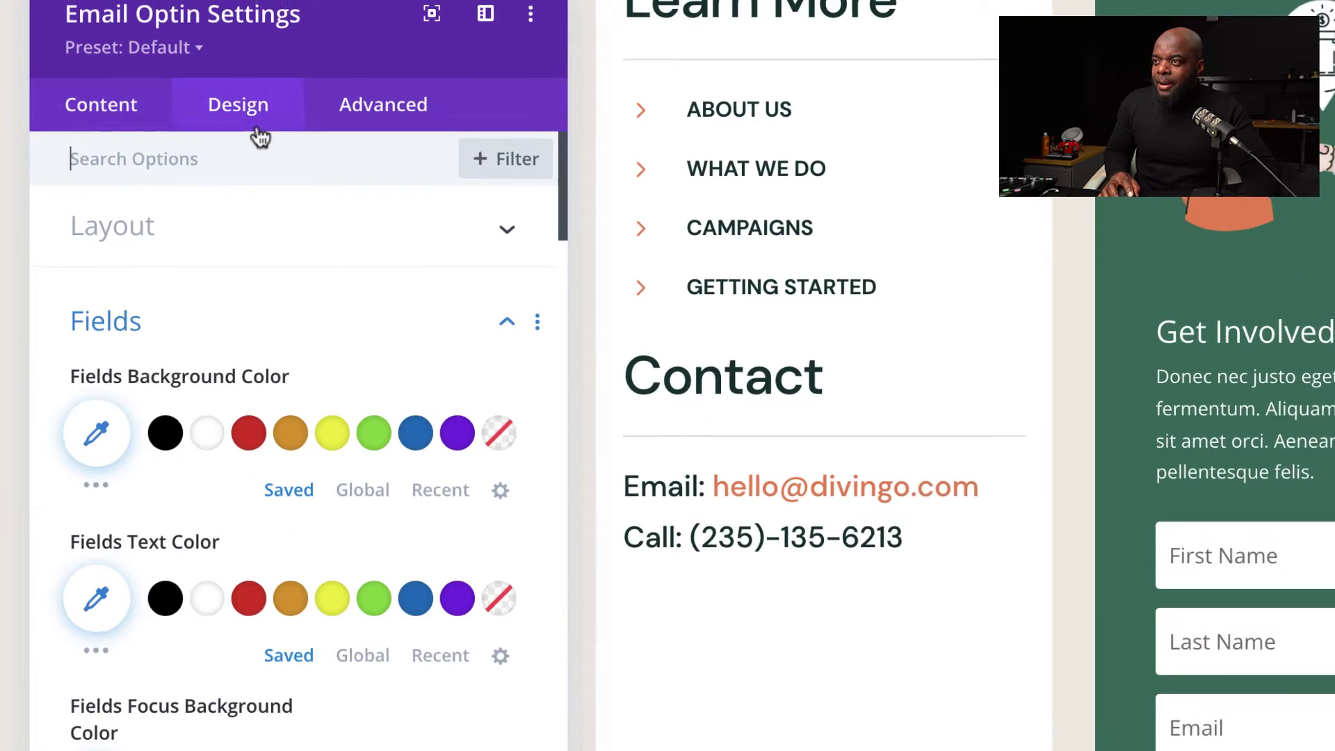
scroll(237, 388, "down", 5)
scroll(239, 379, "down", 3)
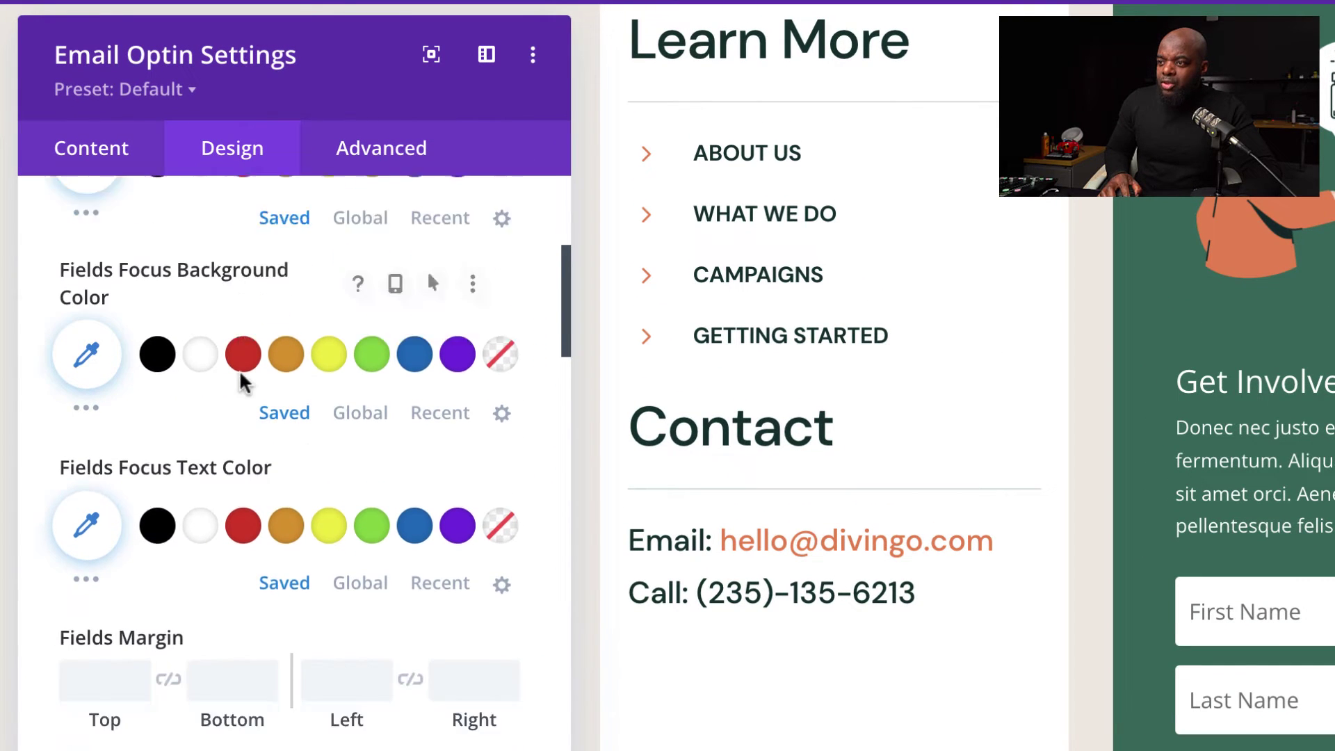
scroll(228, 683, "down", 4)
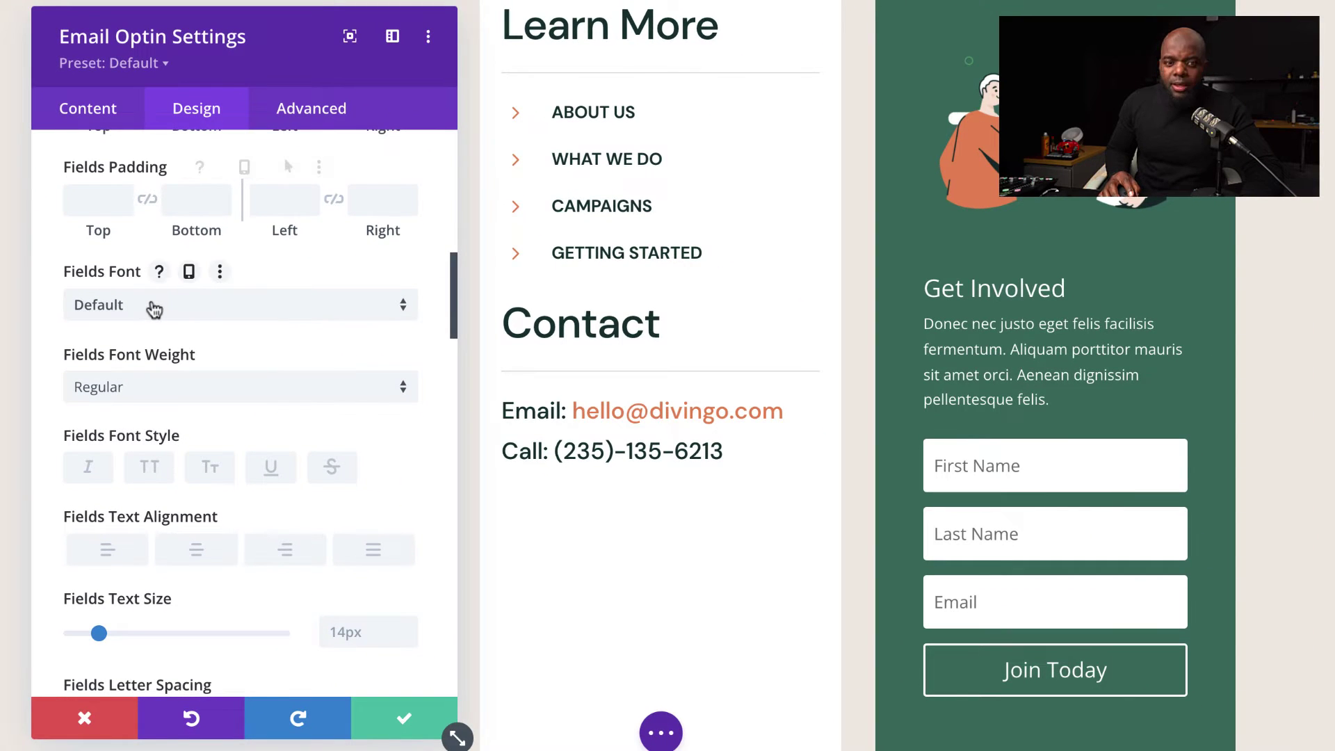
left_click(154, 309)
type("dm sa")
left_click(137, 111)
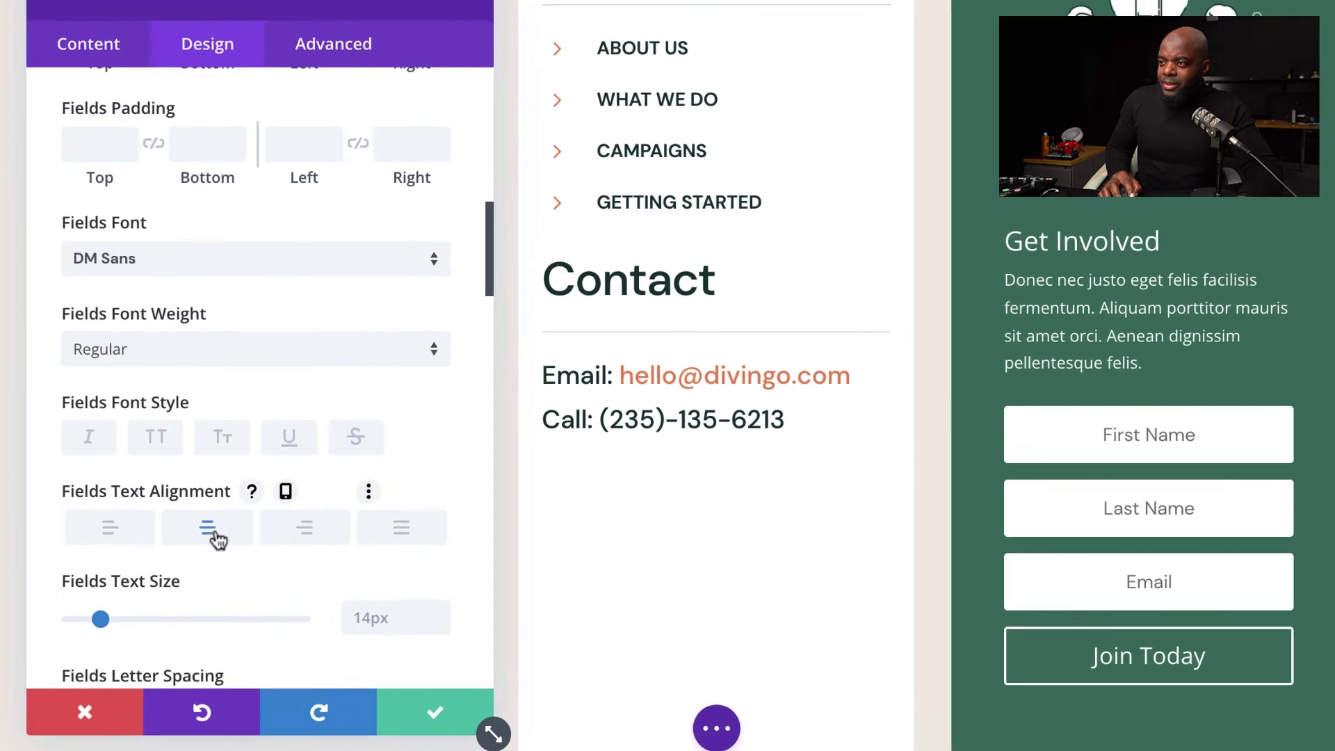
- Centre the field text and round all field corners to 20px
left_click(198, 553)
scroll(243, 480, "down", 4)
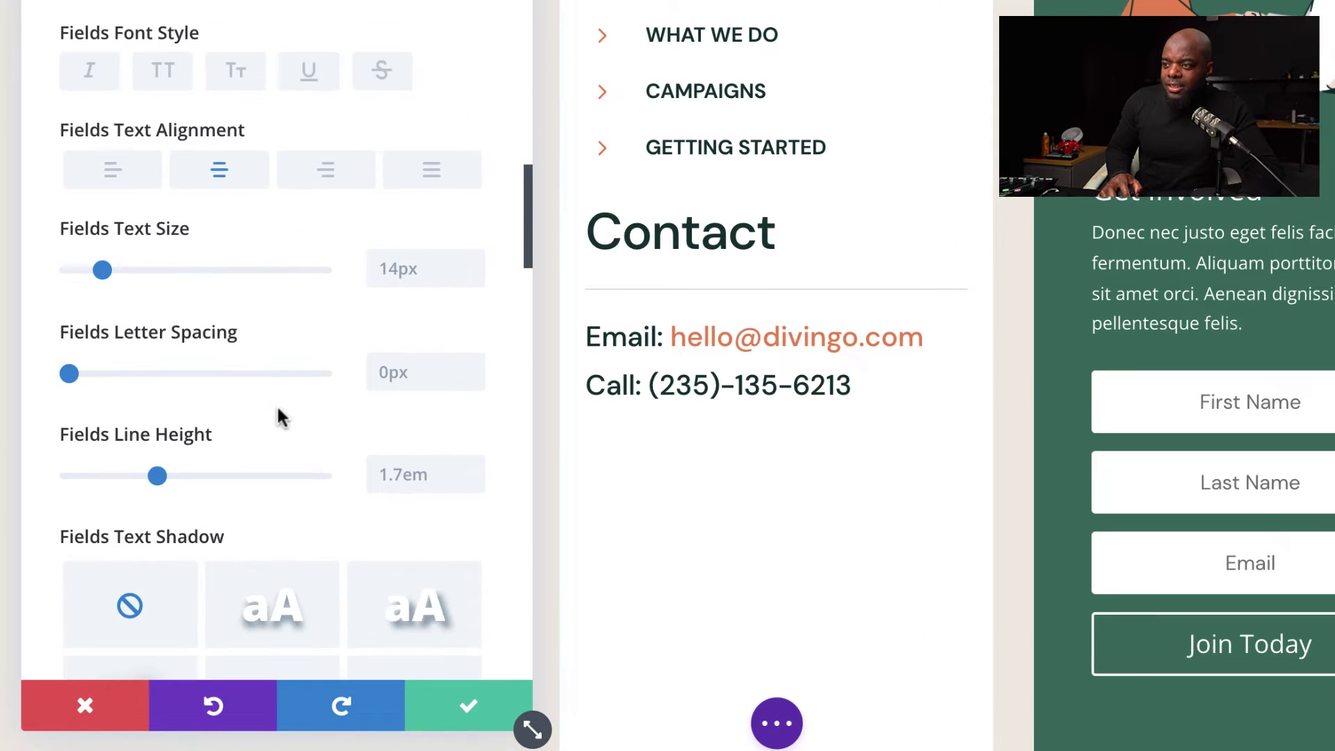
scroll(278, 417, "down", 6)
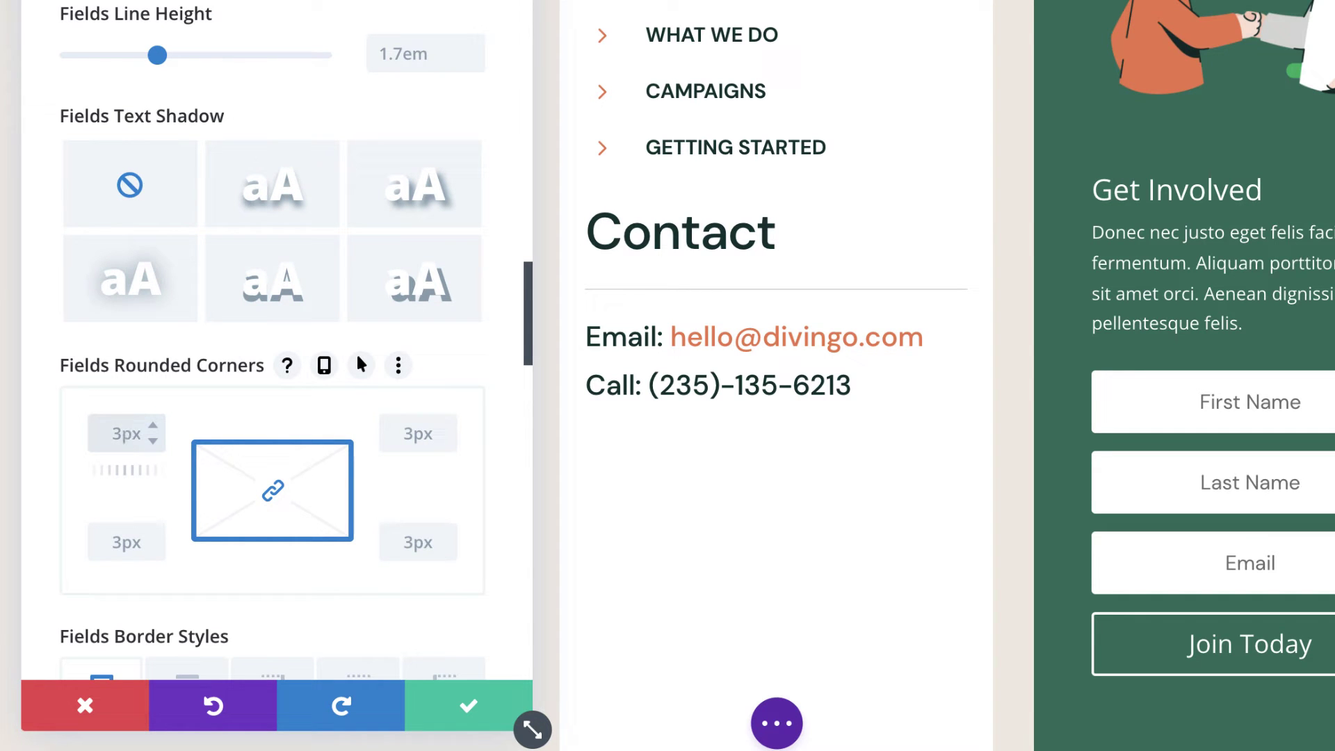
key("Return")
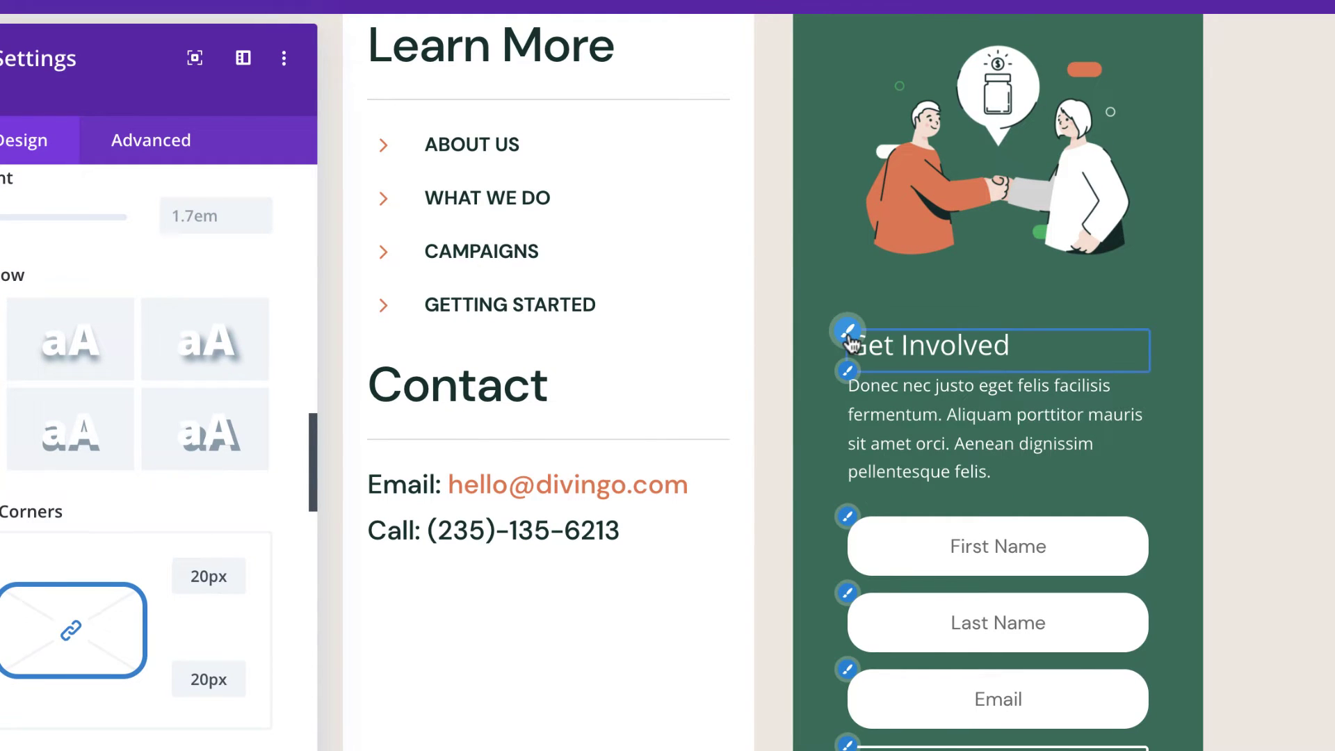
left_click(849, 335)
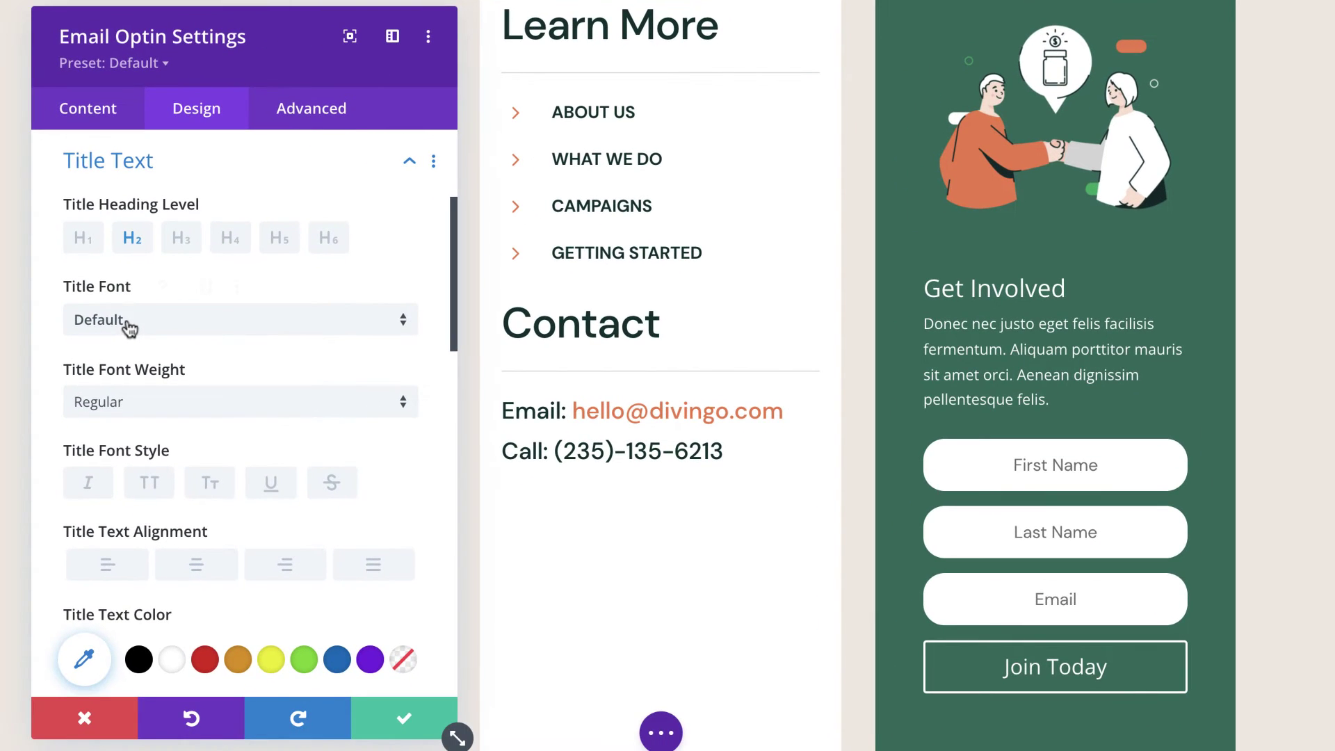
- Style the title in DM Sans, centred, 1.15em line height, 38px size
left_click(128, 326)
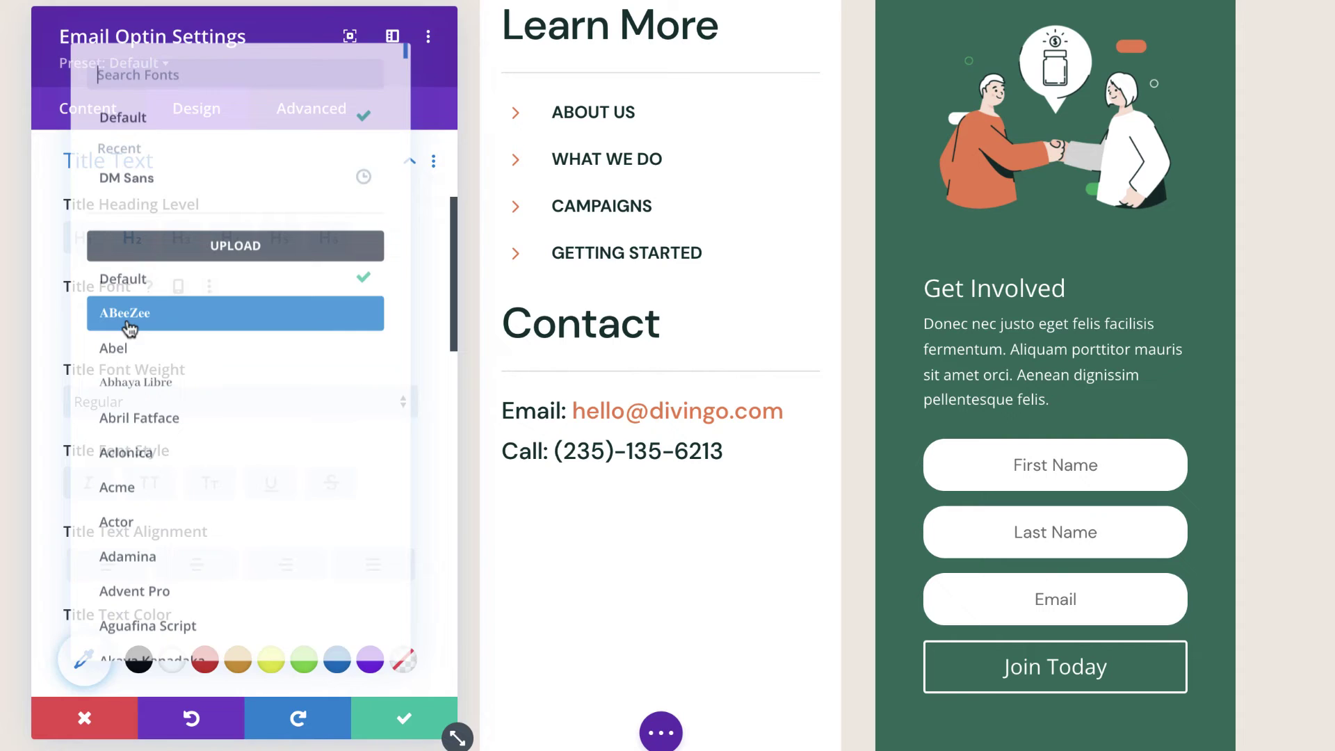
left_click(140, 170)
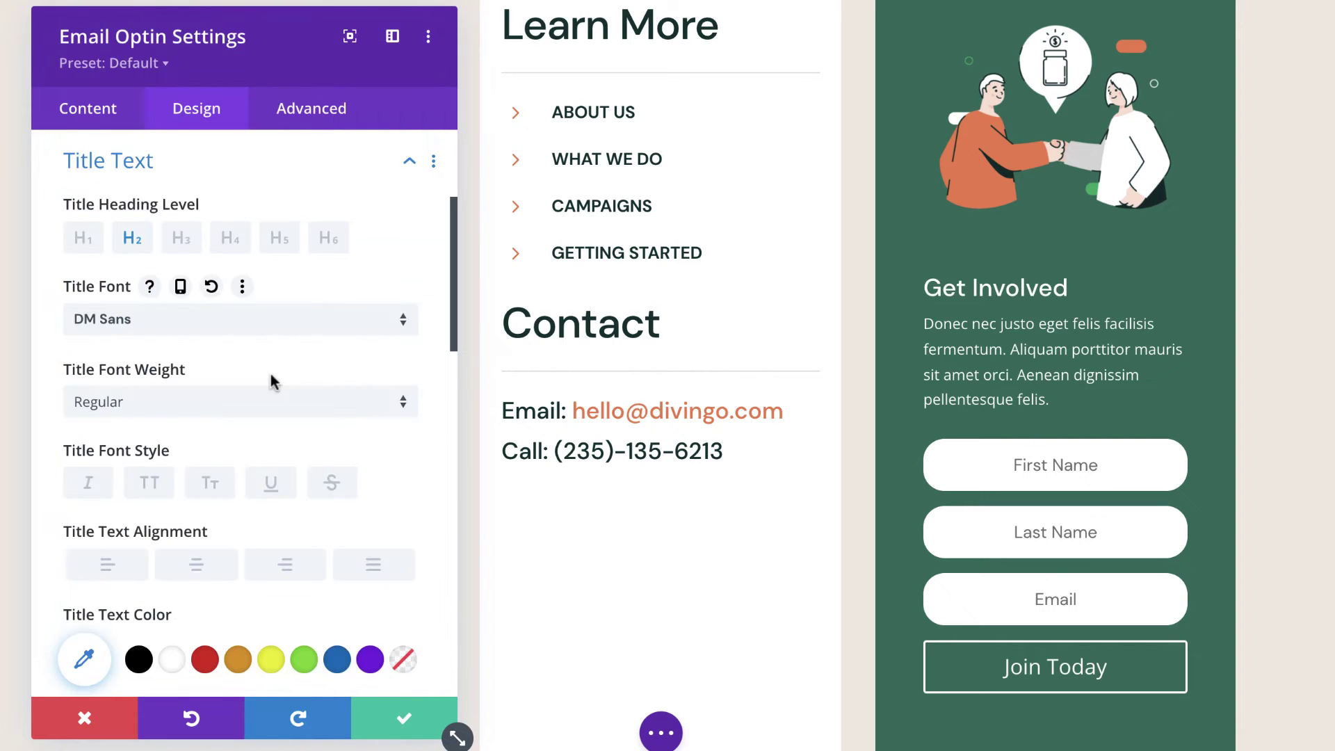
left_click(196, 564)
scroll(361, 538, "down", 6)
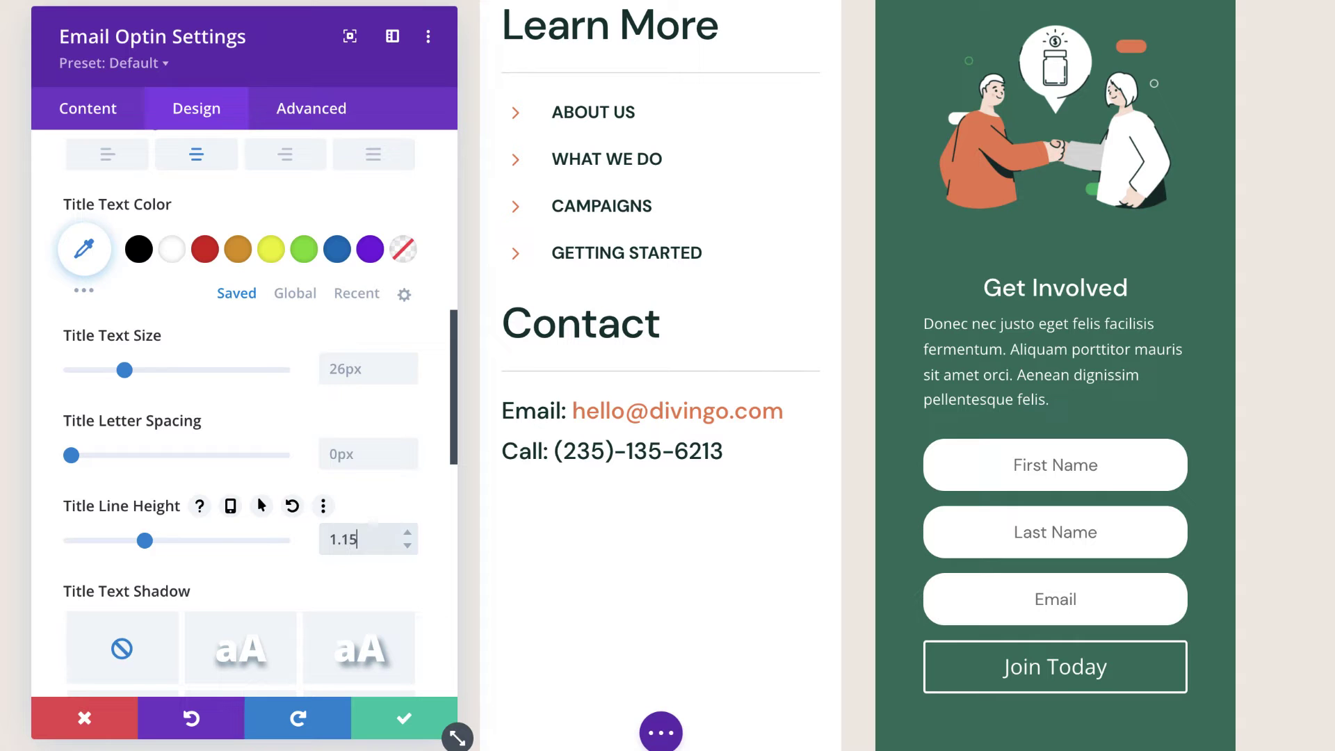
key("Return")
left_click(435, 290)
type("38px")
- Style the body text in DM Sans, centred, 16px with 1.8em line height
left_click(1111, 274)
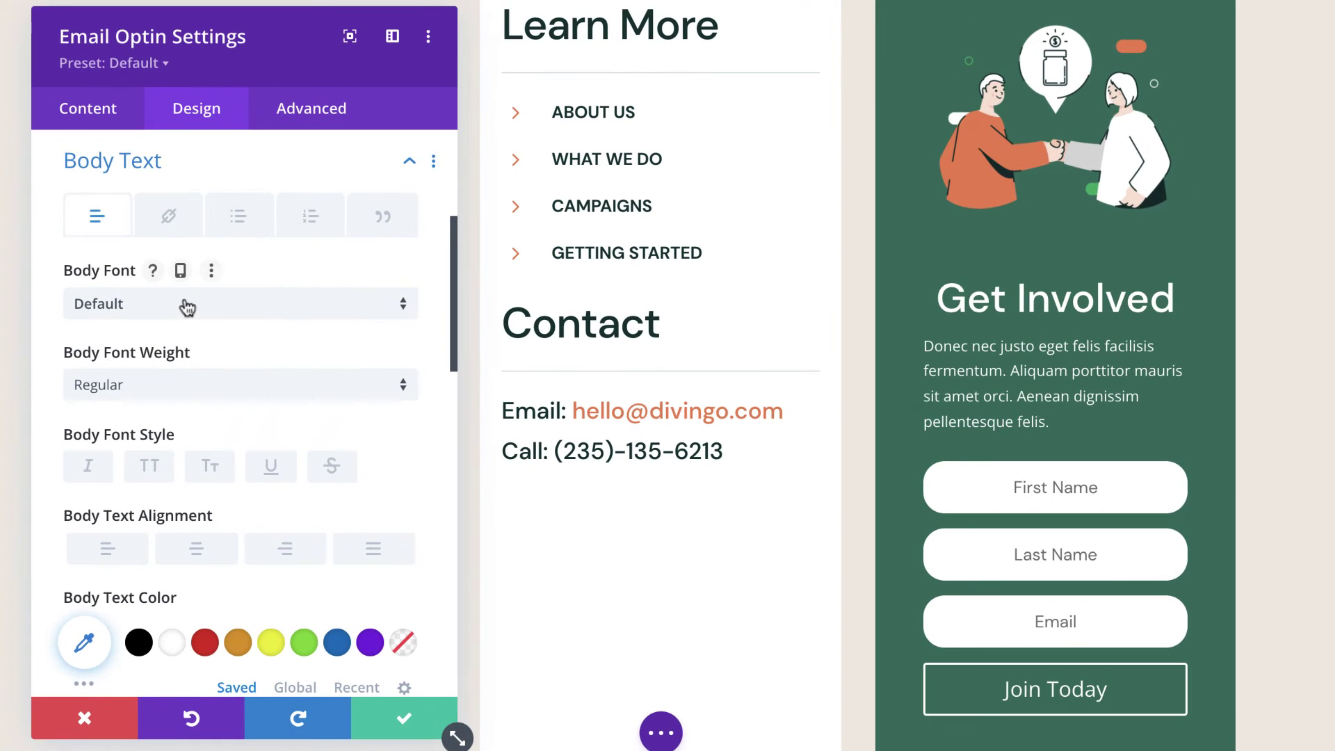
left_click(167, 304)
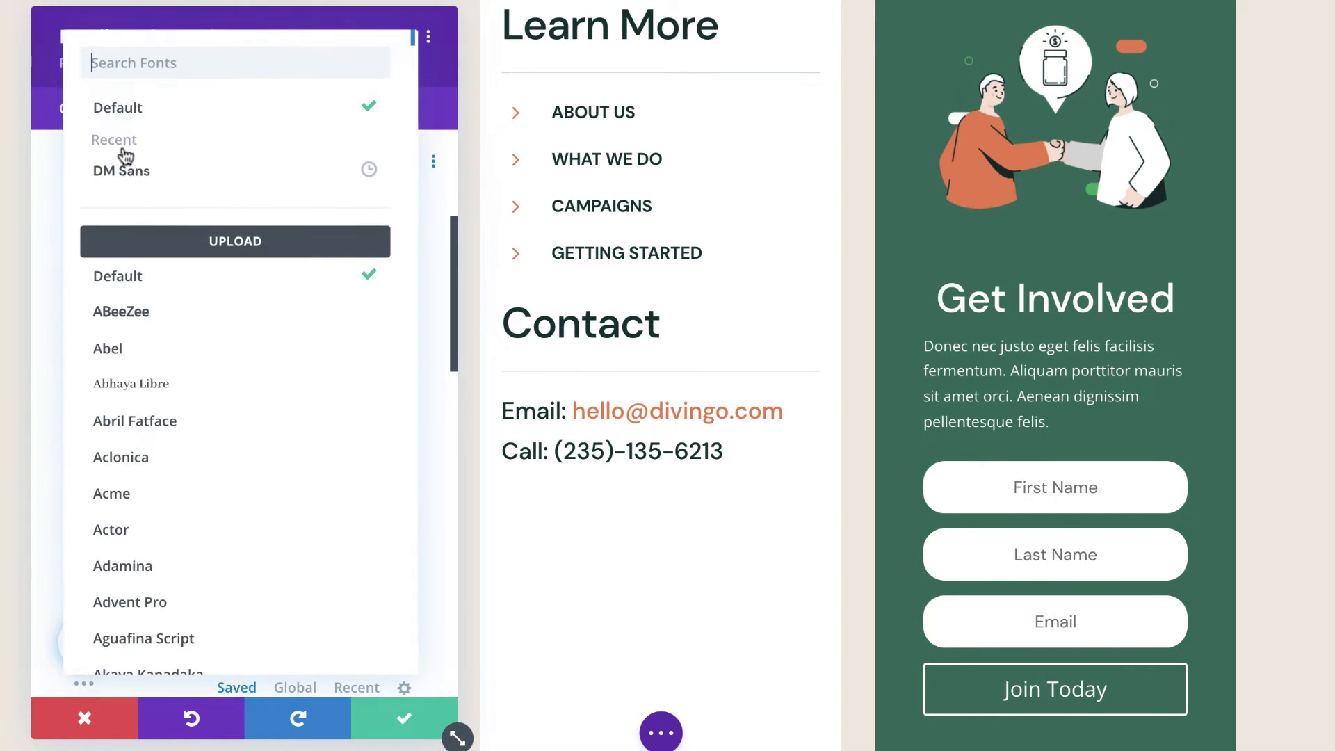
scroll(331, 477, "down", 4)
left_click(347, 486)
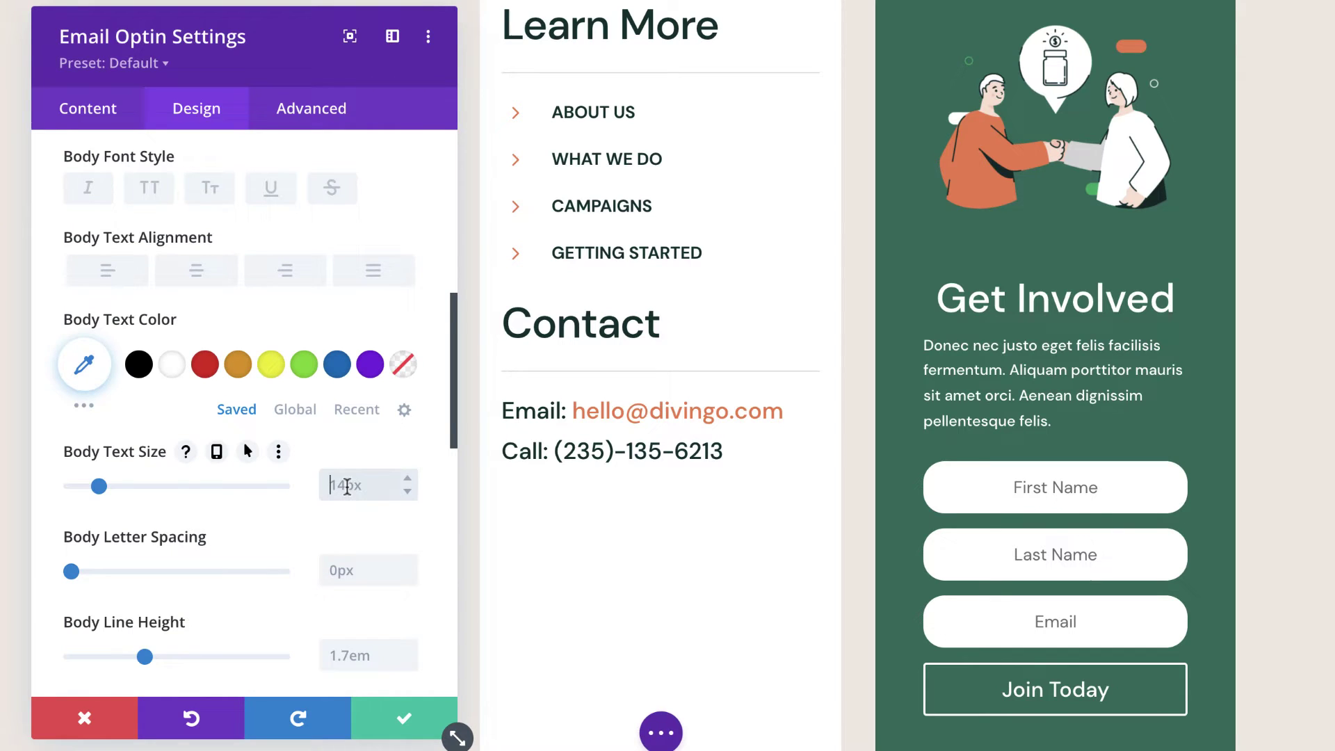
left_click(196, 270)
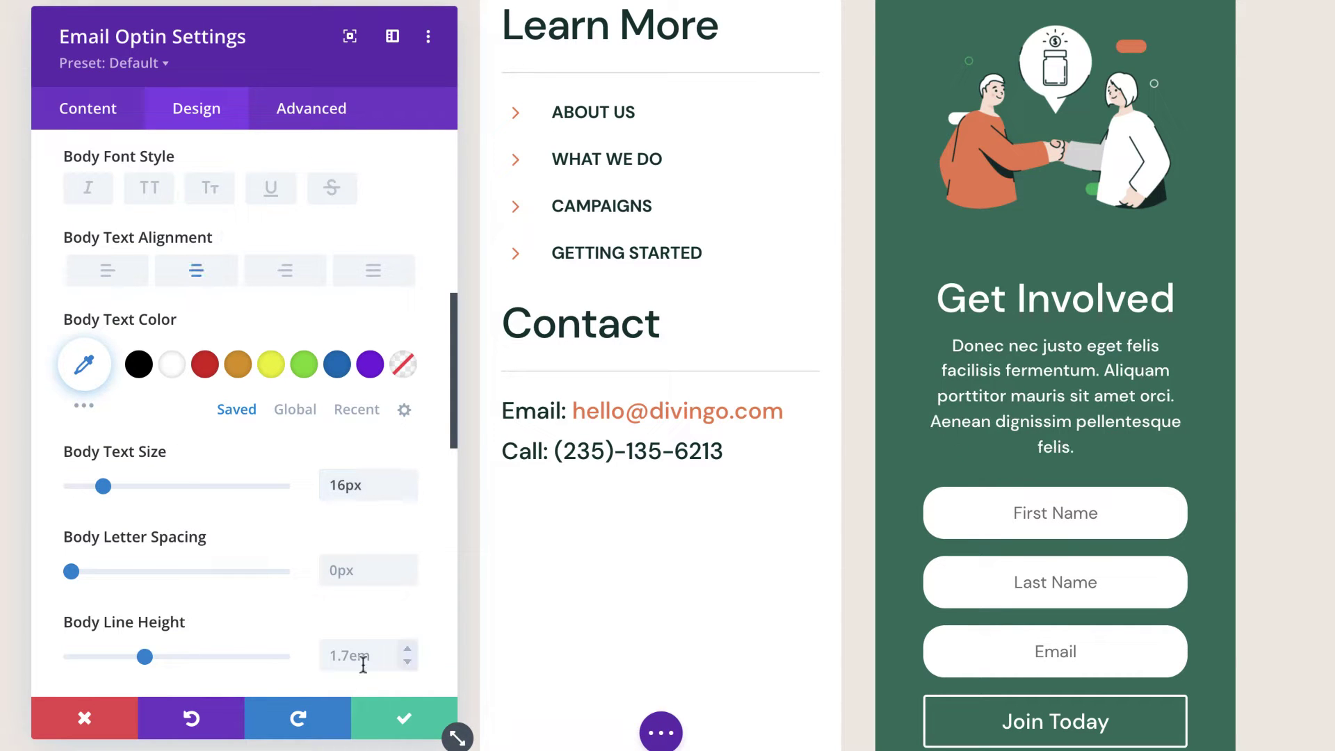
left_click(408, 652)
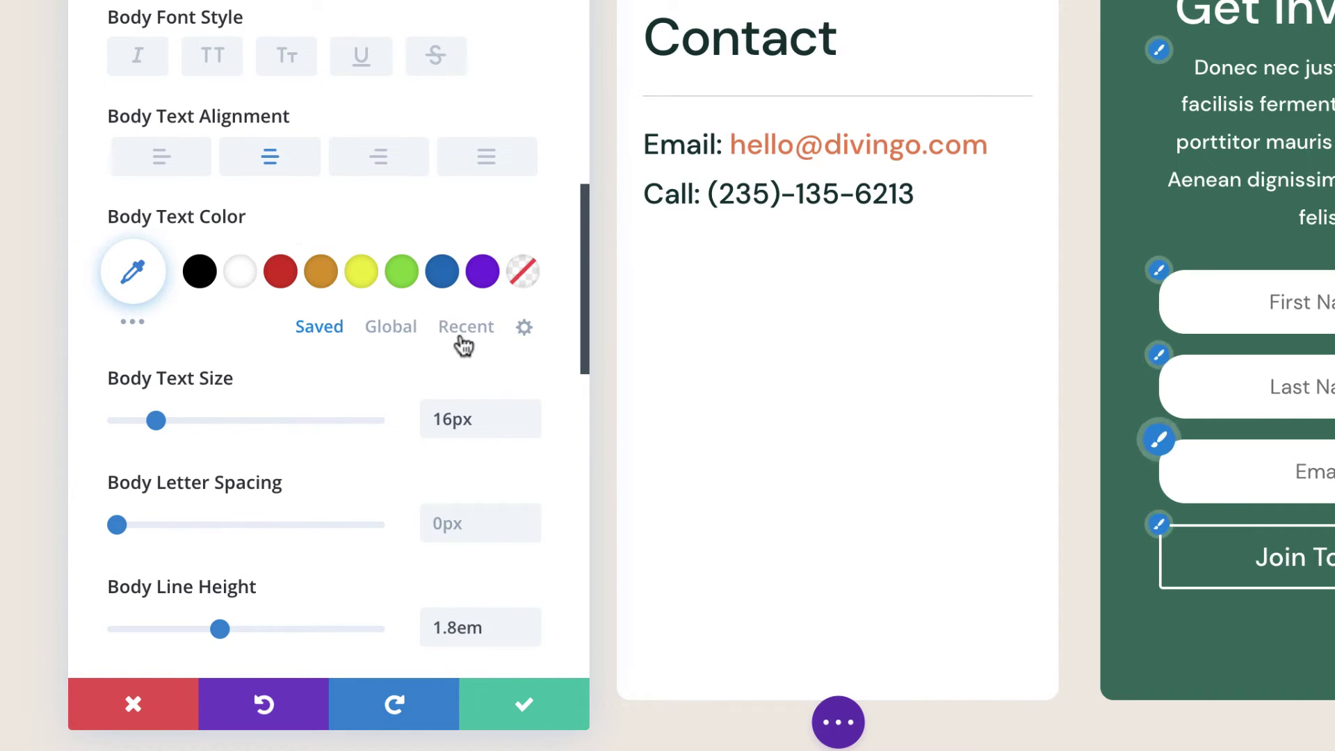
scroll(330, 286, "down", 8)
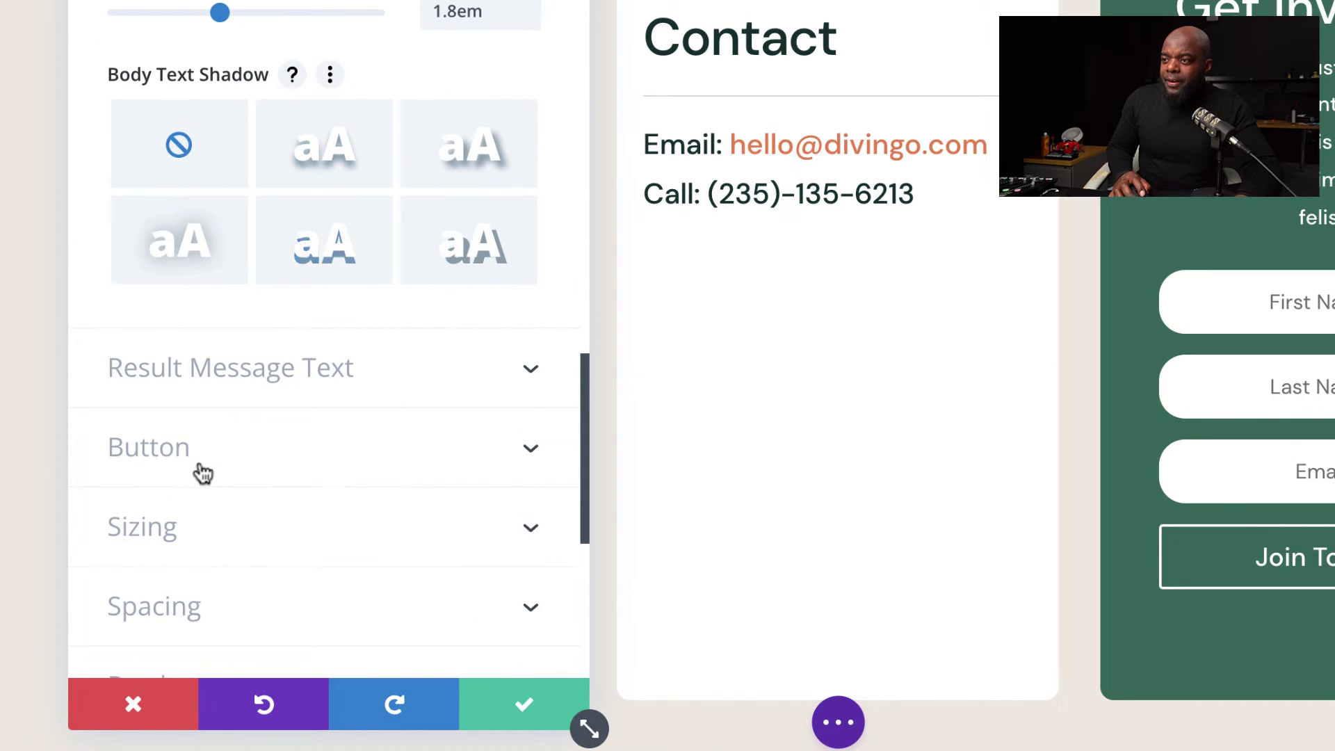
- Enable custom button styles with background #ef8451 and 14px text size
left_click(176, 465)
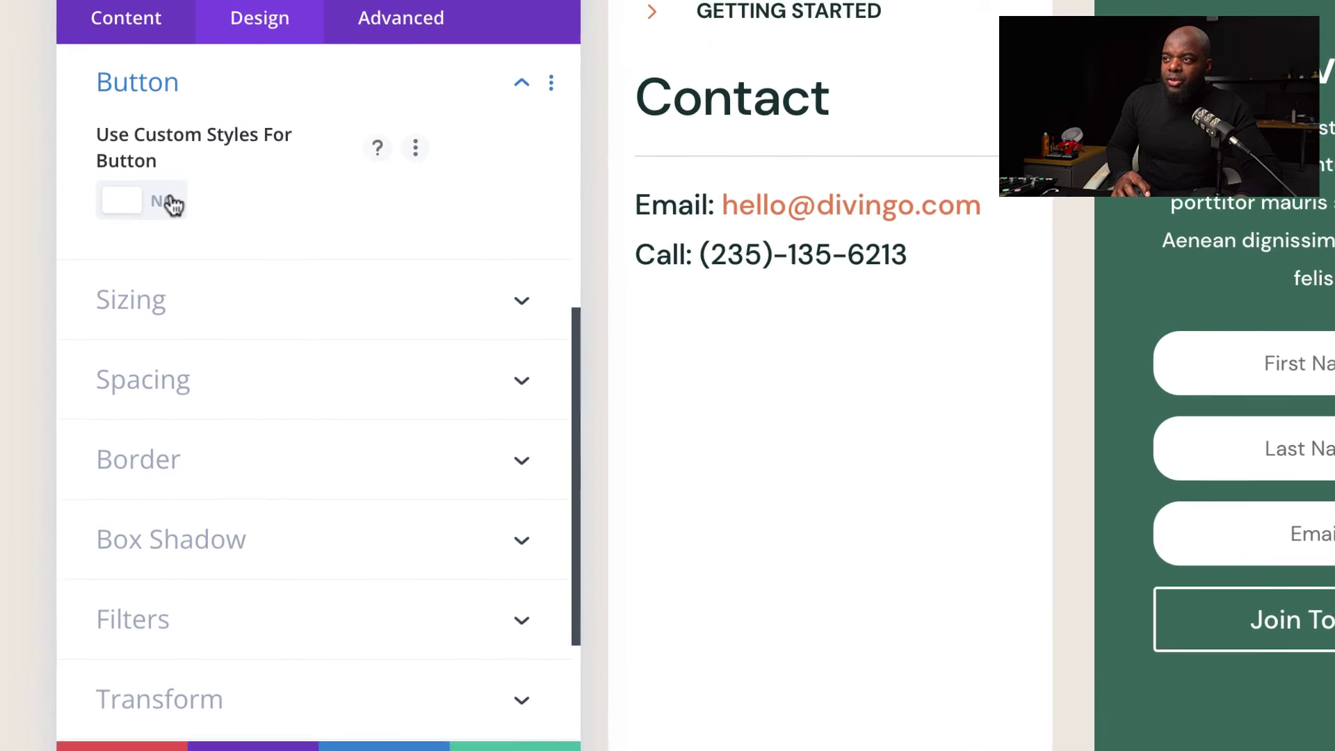
left_click(183, 141)
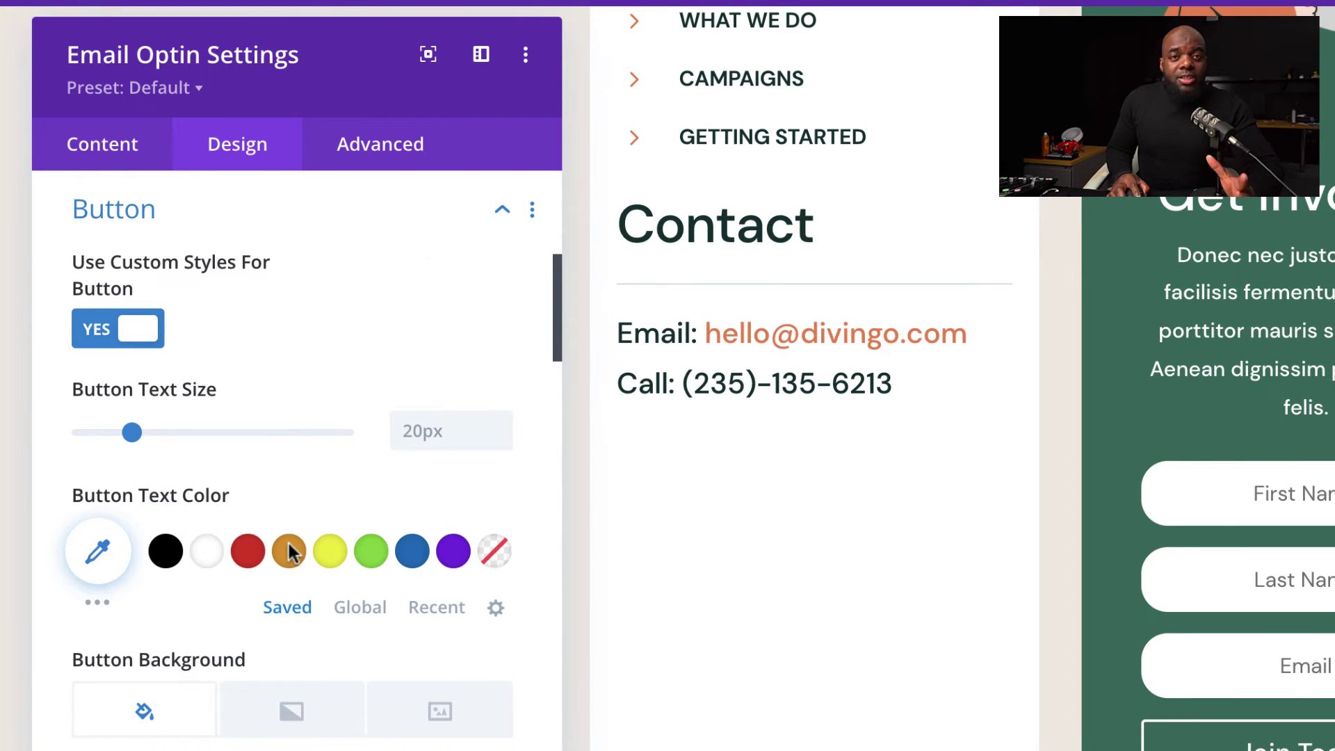
scroll(292, 549, "down", 2)
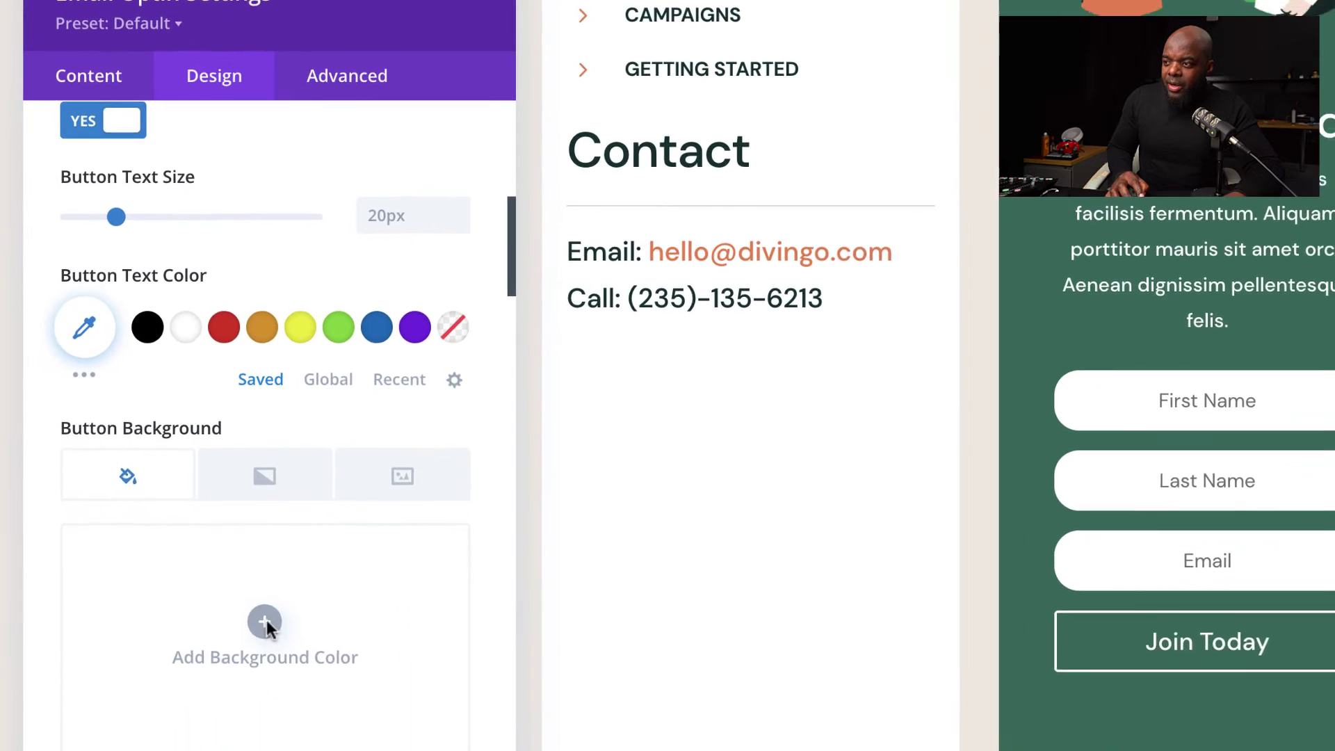
left_click(265, 621)
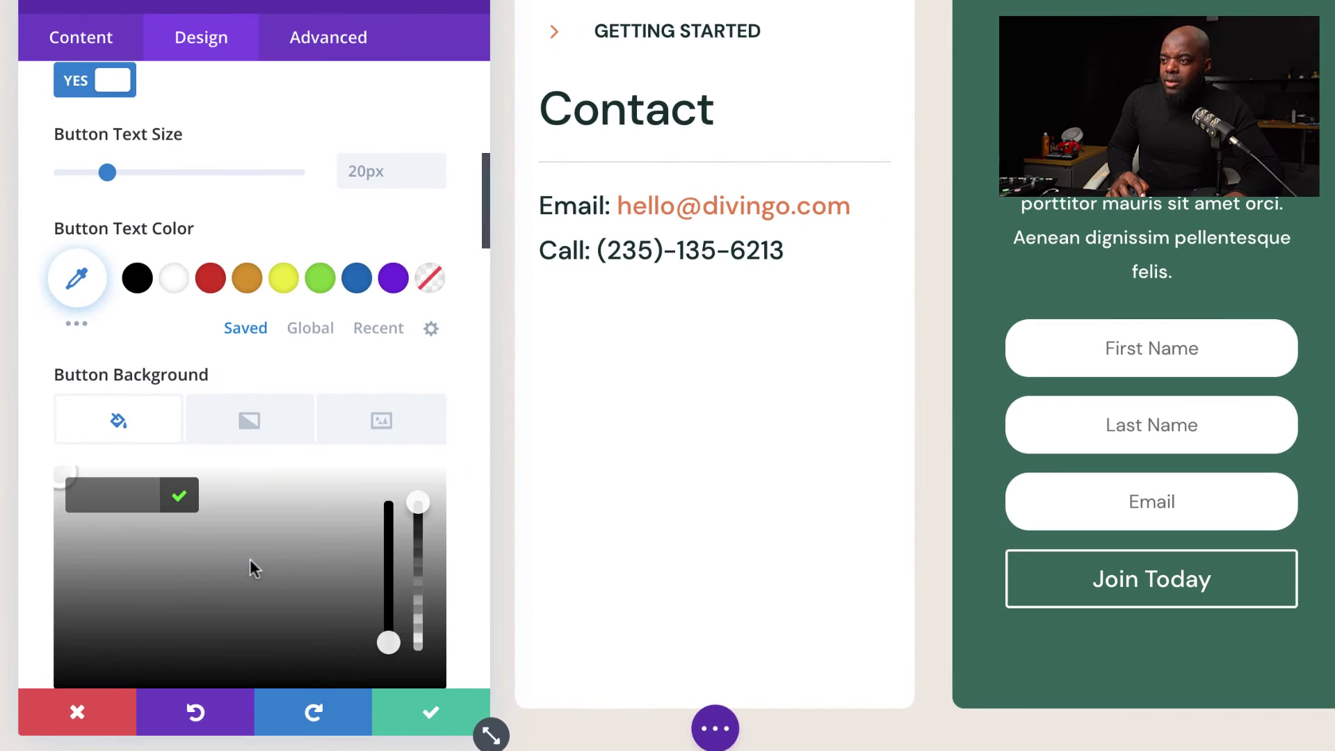
type("#ef8451")
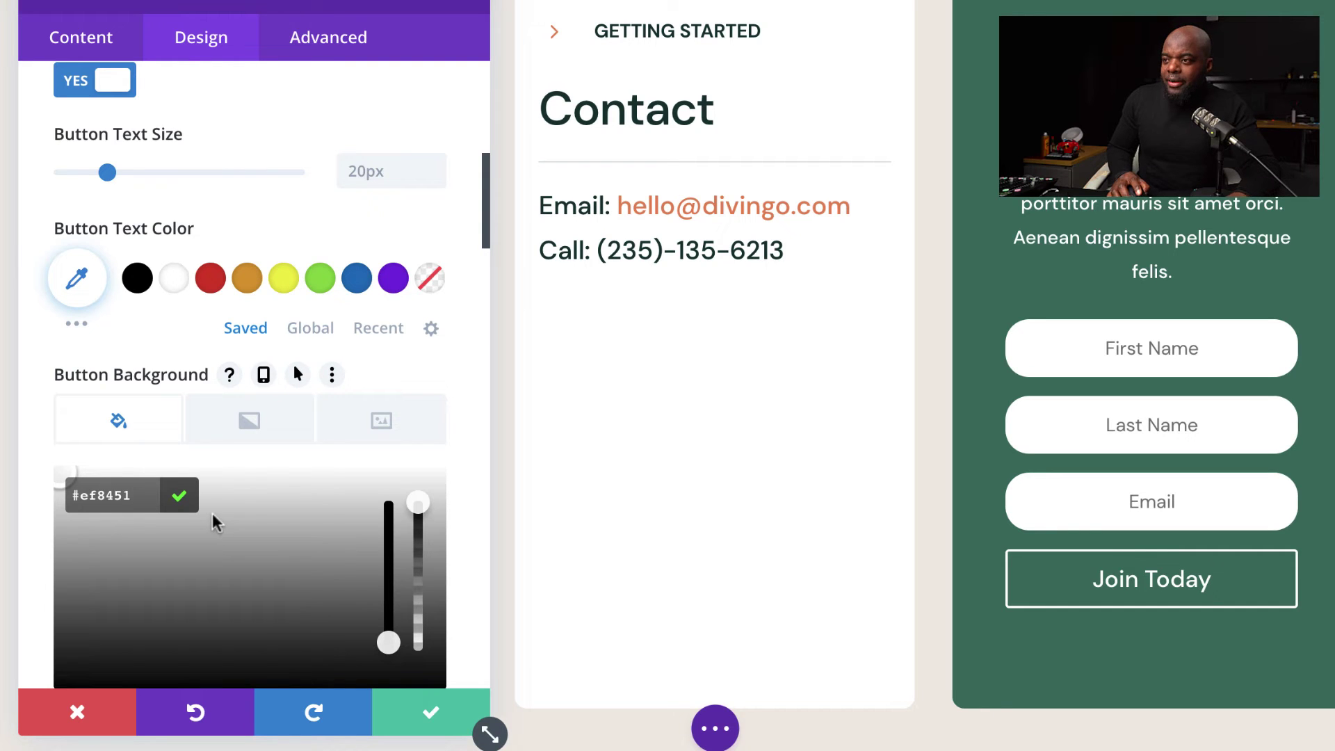
left_click(179, 495)
double_click(366, 171)
type("14")
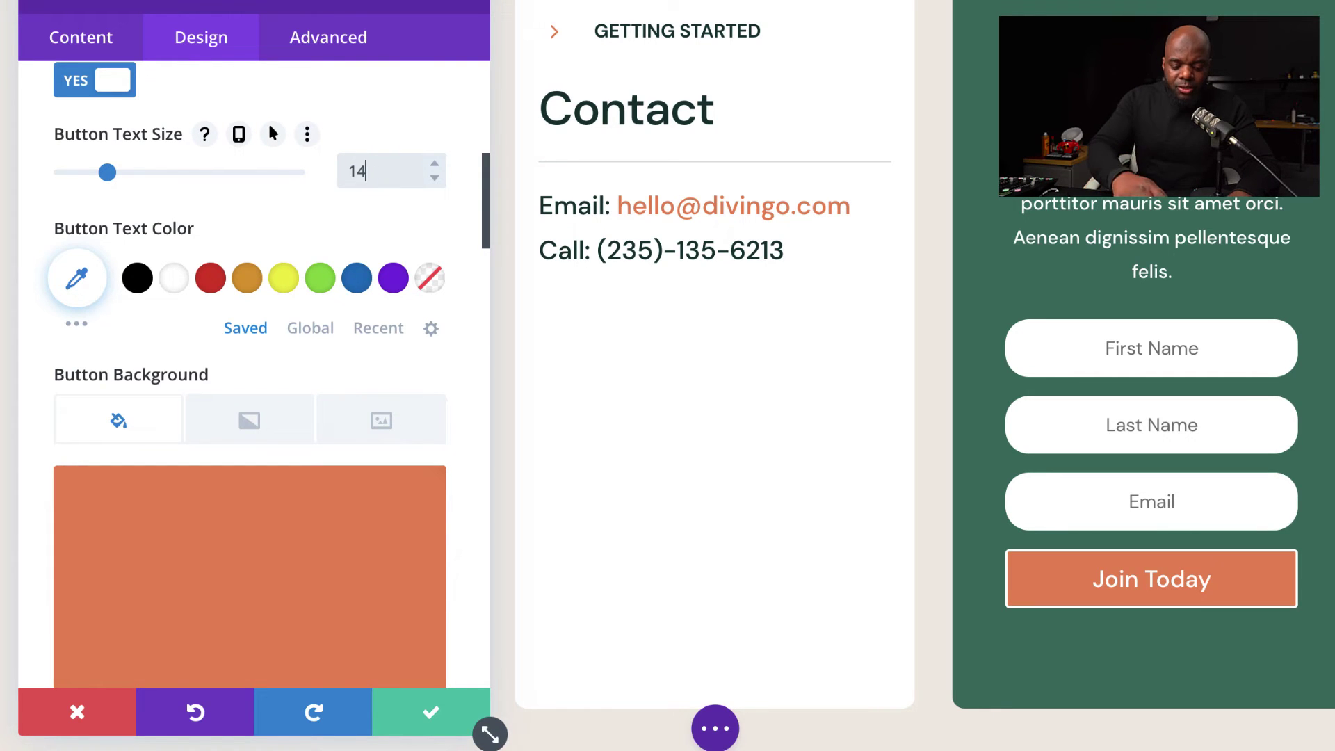
- Give the button an orange border and 37px corner radius
scroll(250, 417, "down", 9)
left_click(77, 225)
type("#ef8451")
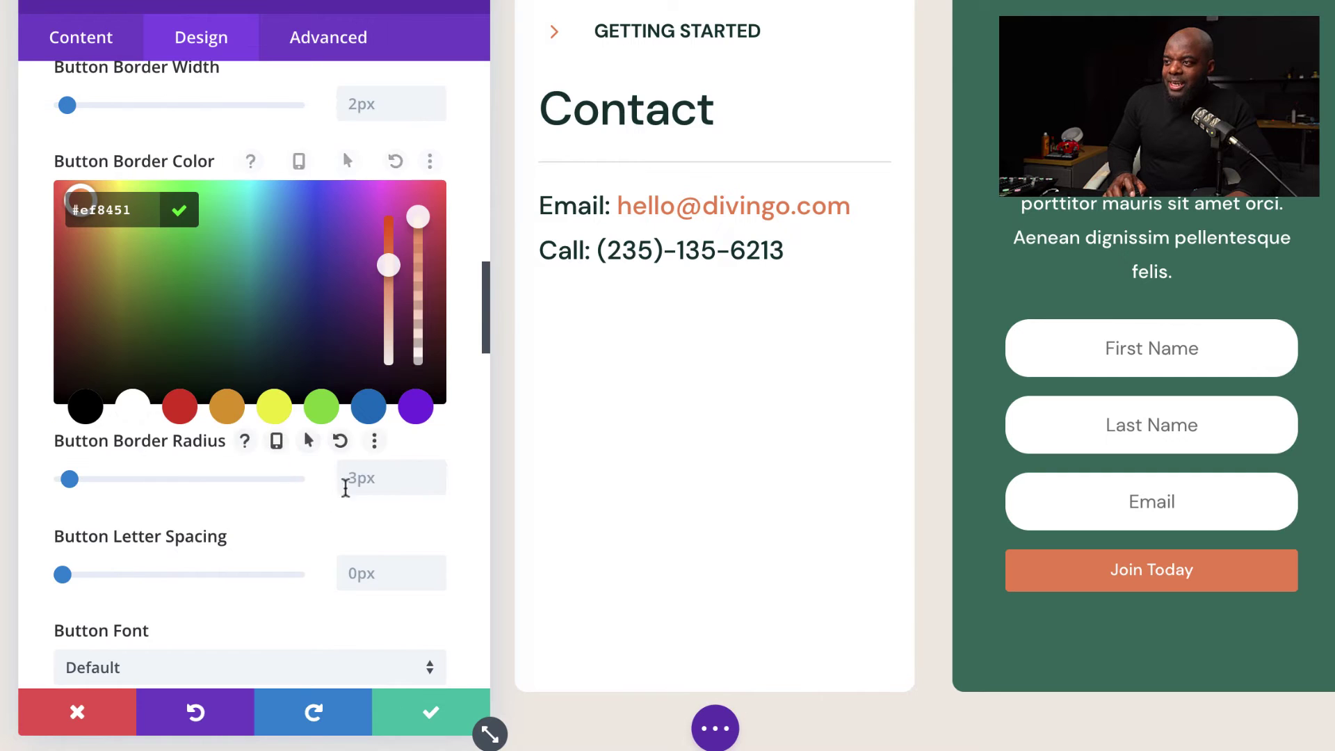
left_click(379, 484)
type("37")
- Set the button font to DM Sans, uppercase, Bold weight
scroll(464, 175, "down", 2)
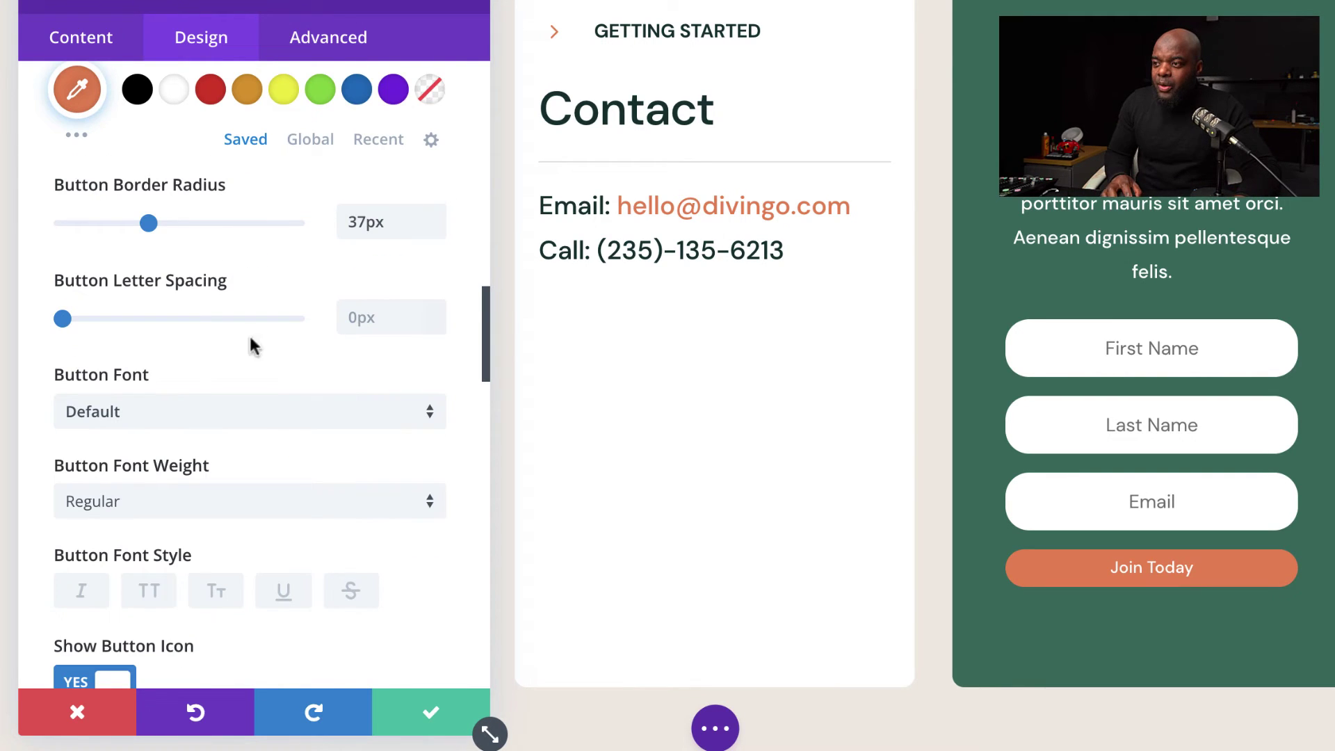
key("ctrl+v")
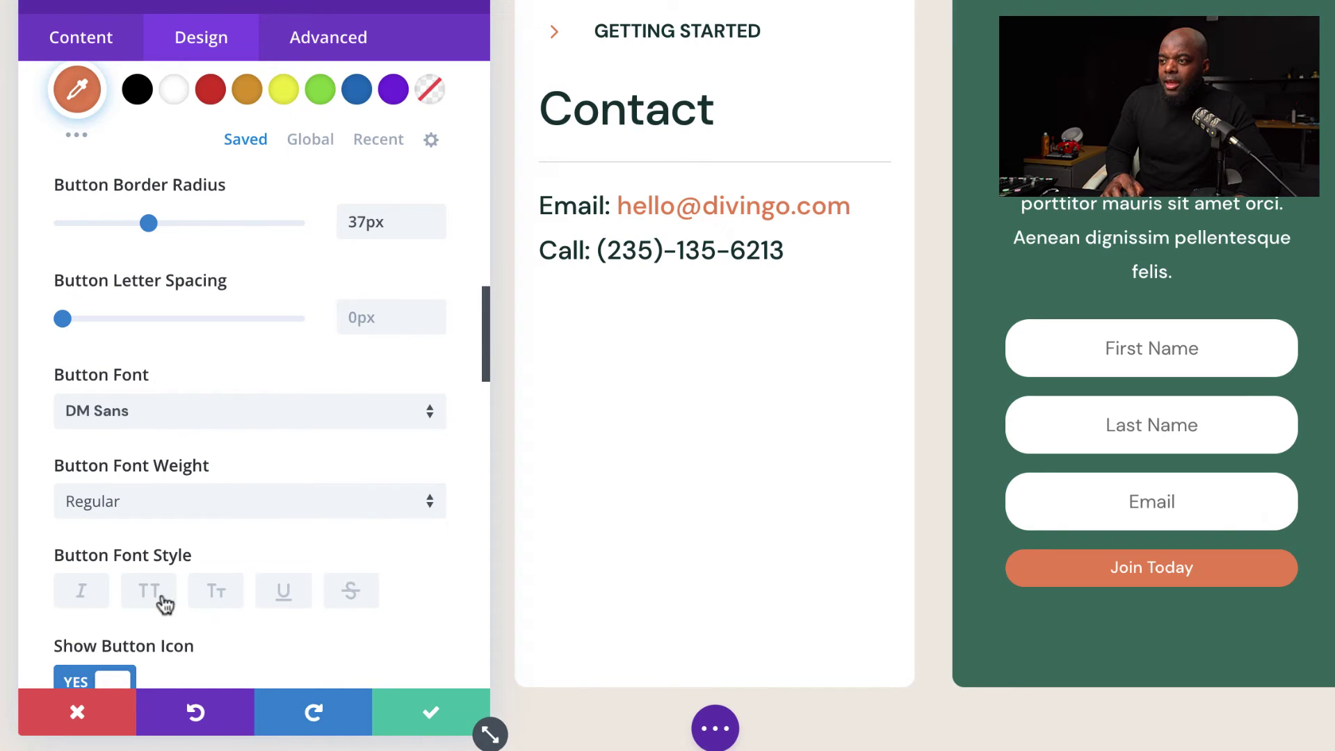
left_click(147, 602)
scroll(185, 289, "down", 3)
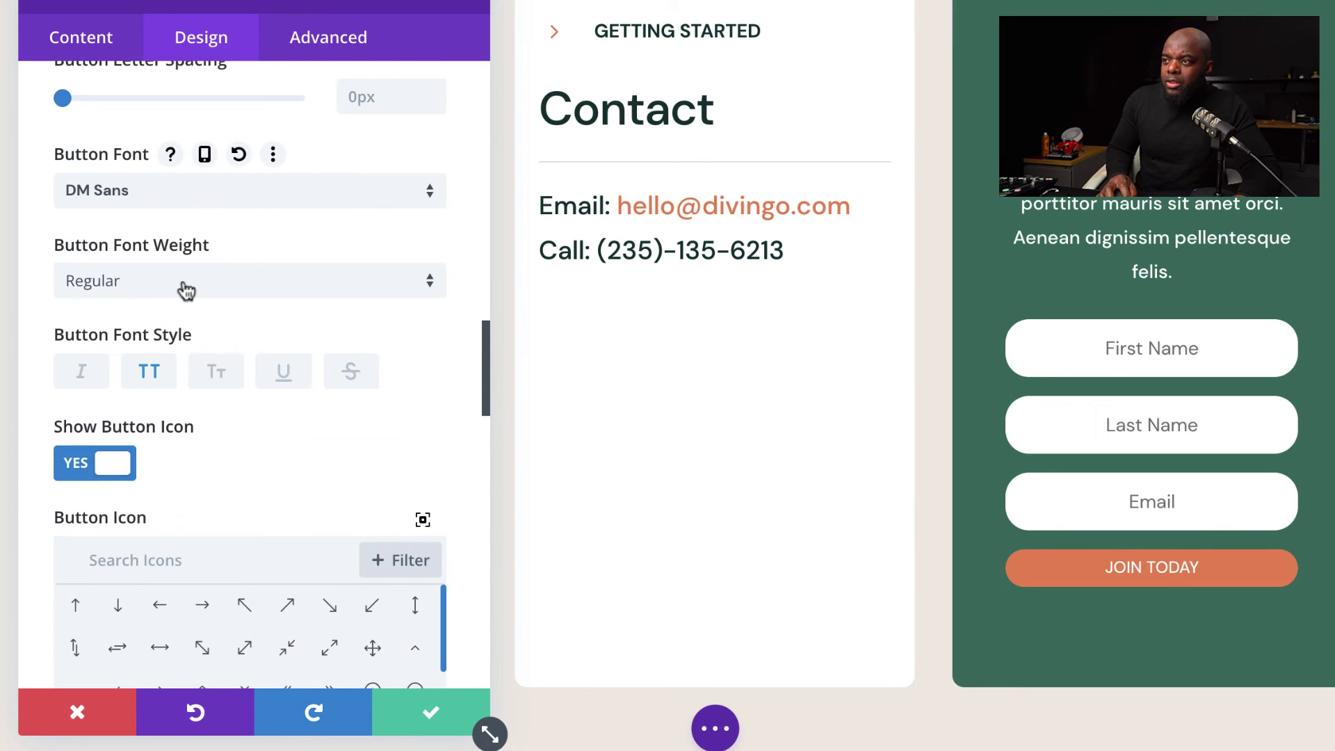
left_click(184, 289)
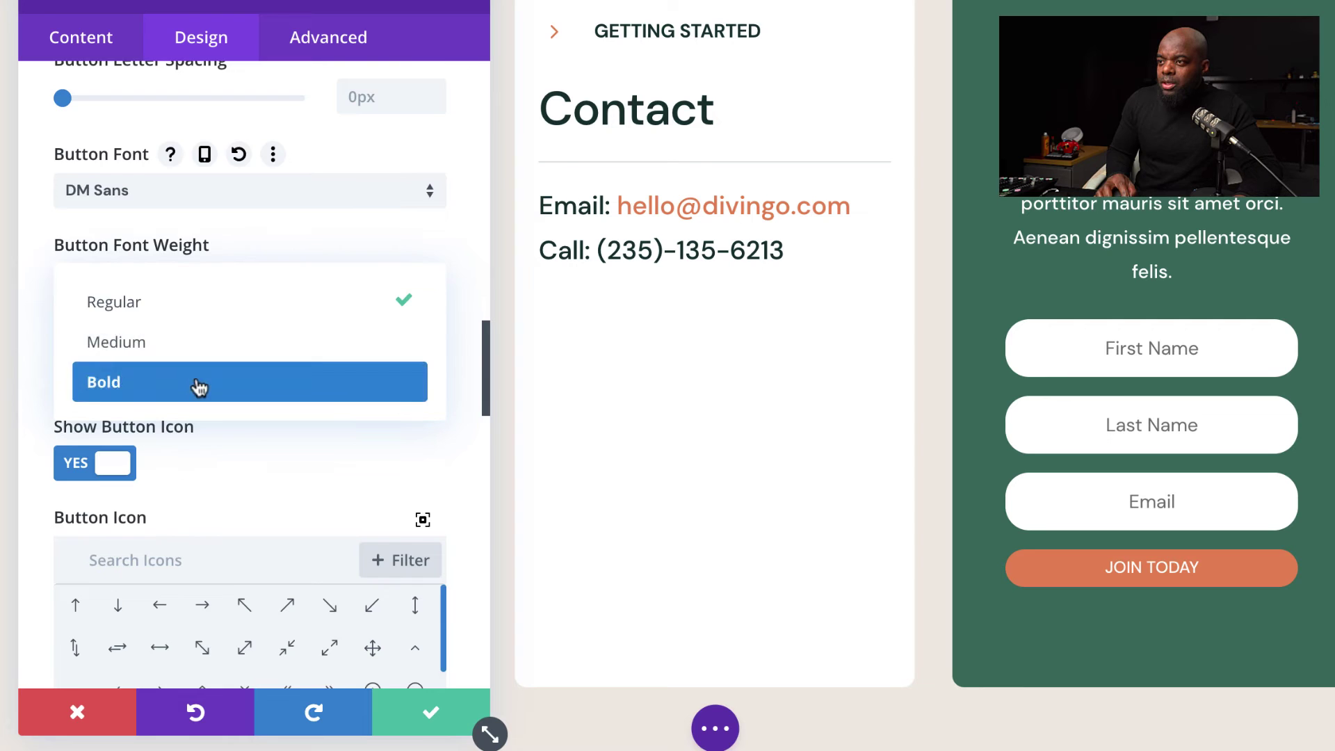
left_click(283, 383)
scroll(420, 437, "down", 7)
scroll(423, 460, "down", 8)
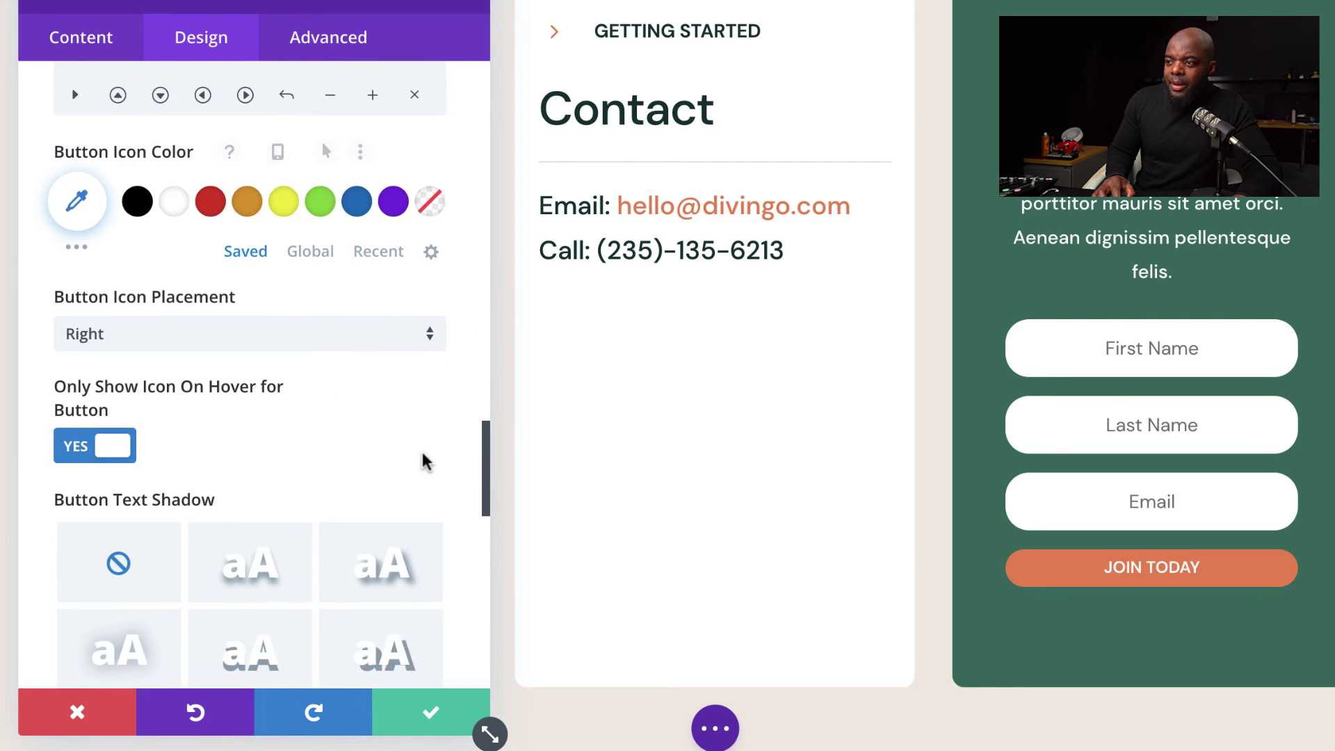
- Pad the Join Today button 15px top, 12px bottom, 22px left and right
left_click(89, 597)
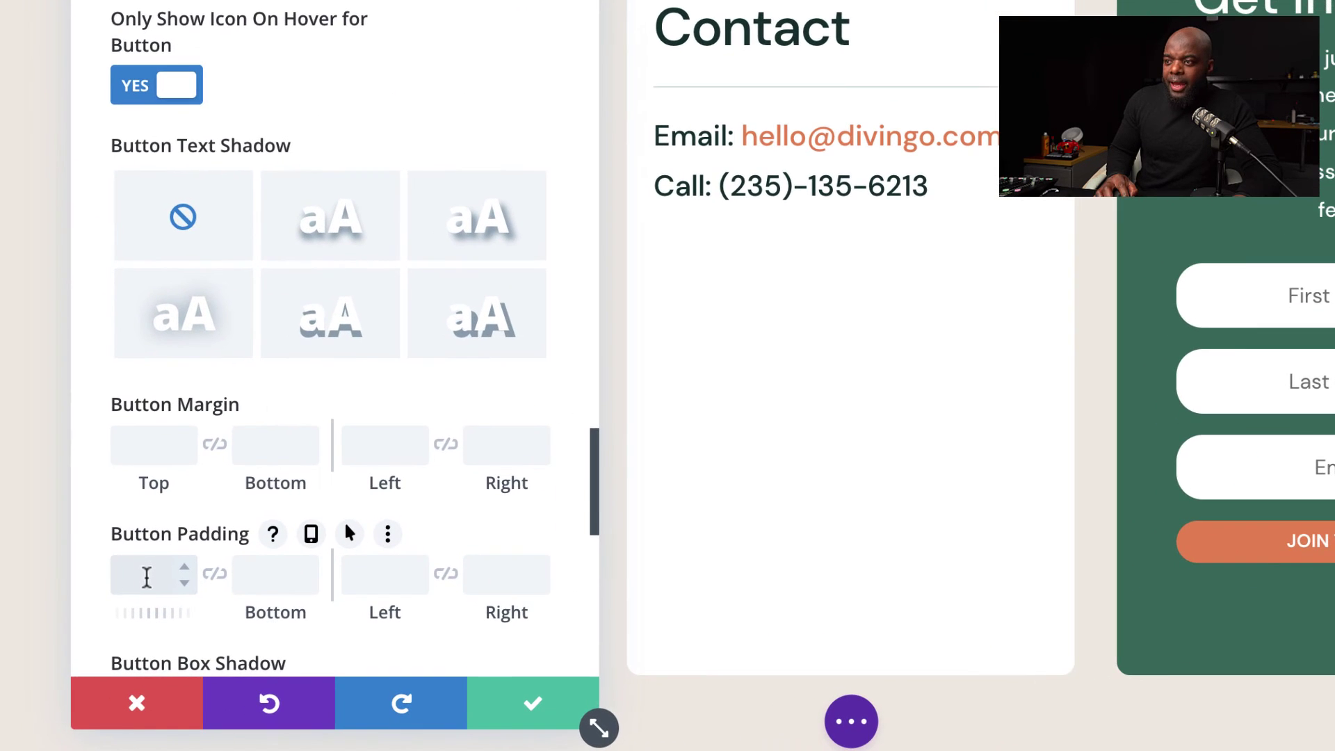
type("15px")
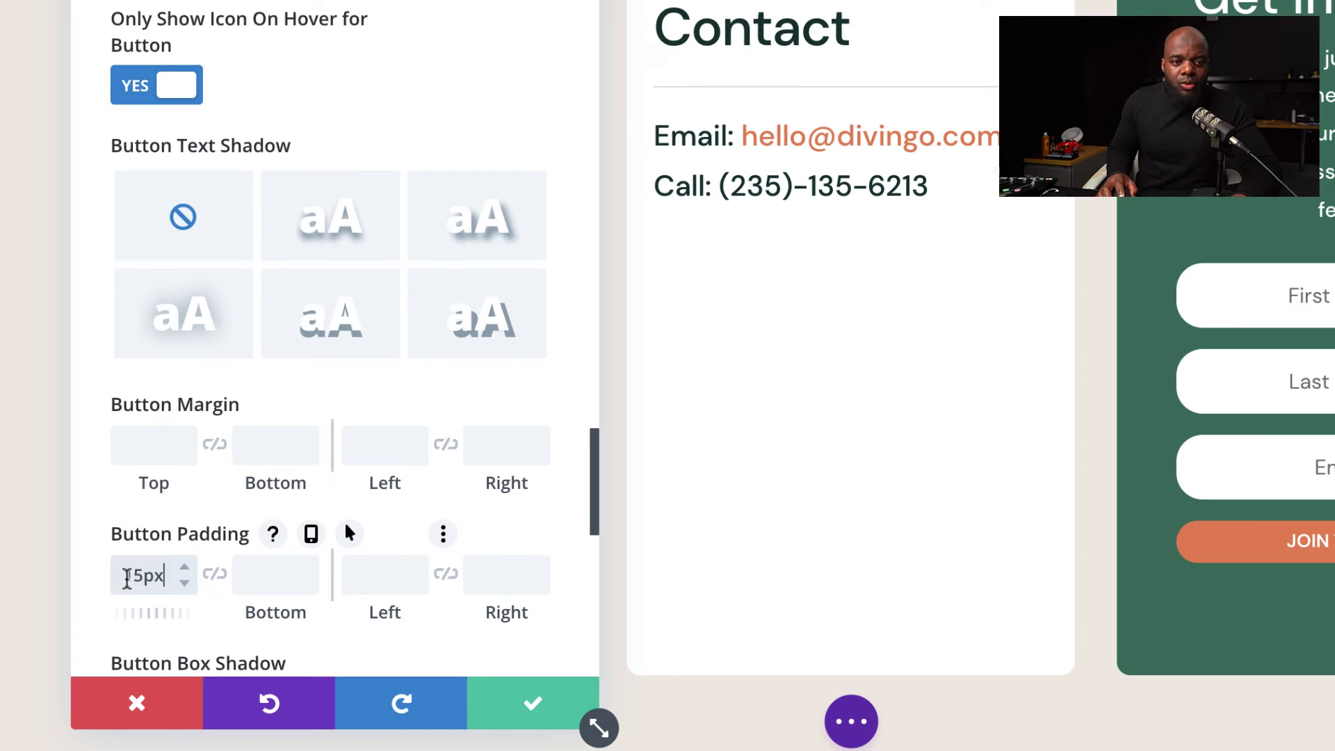
left_click(271, 575)
type("12px")
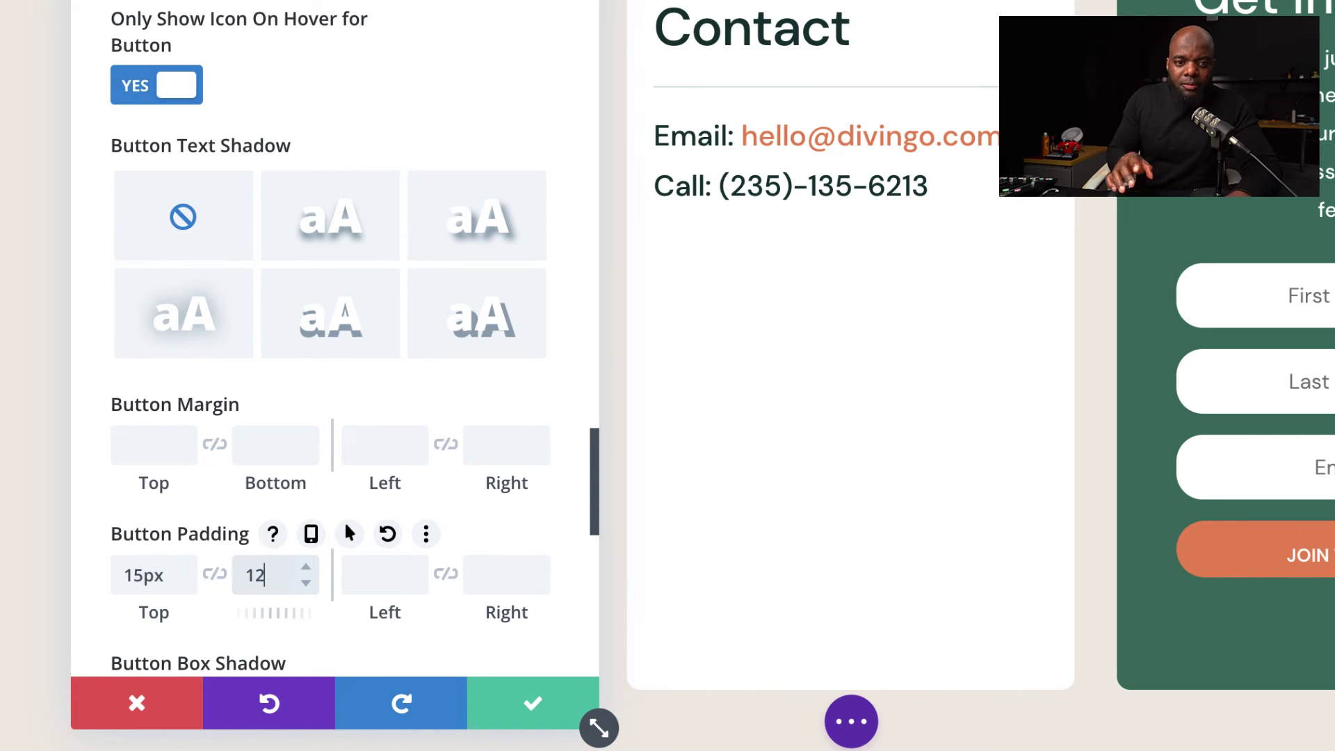
left_click(359, 574)
type("22")
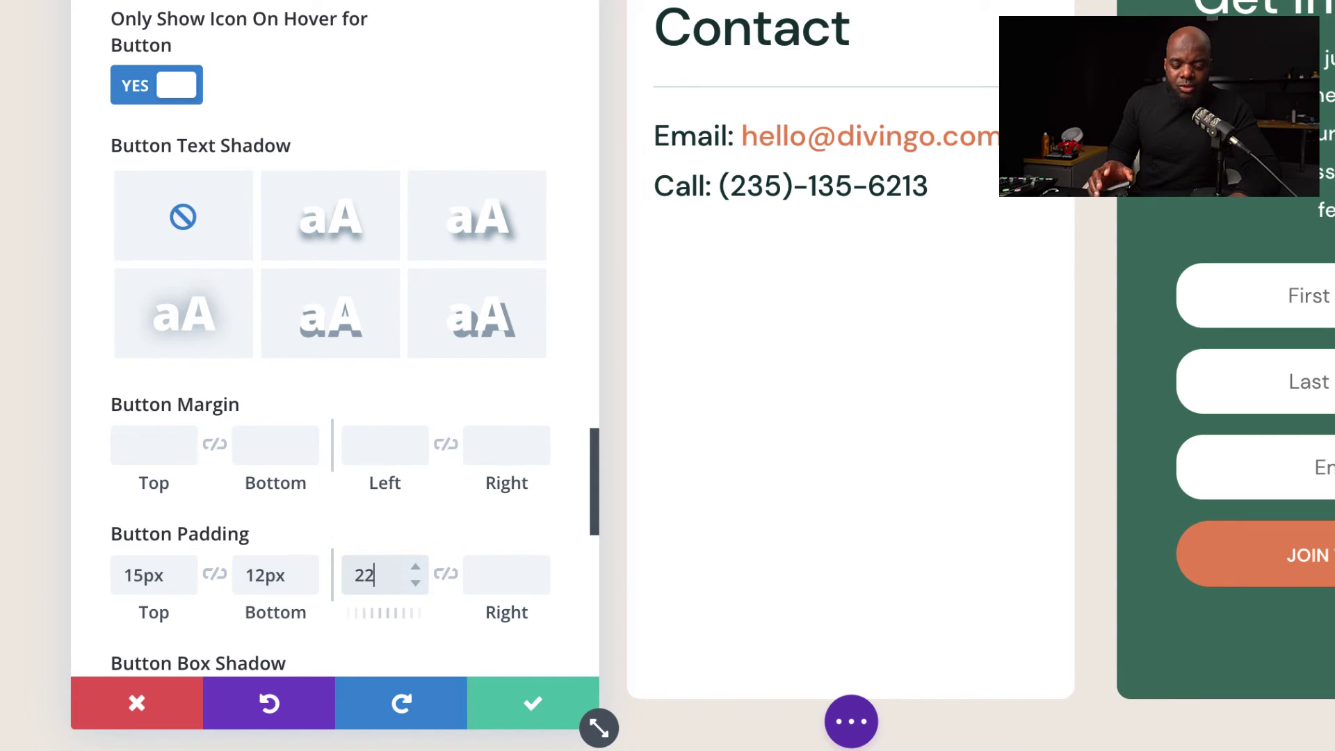
left_click(446, 574)
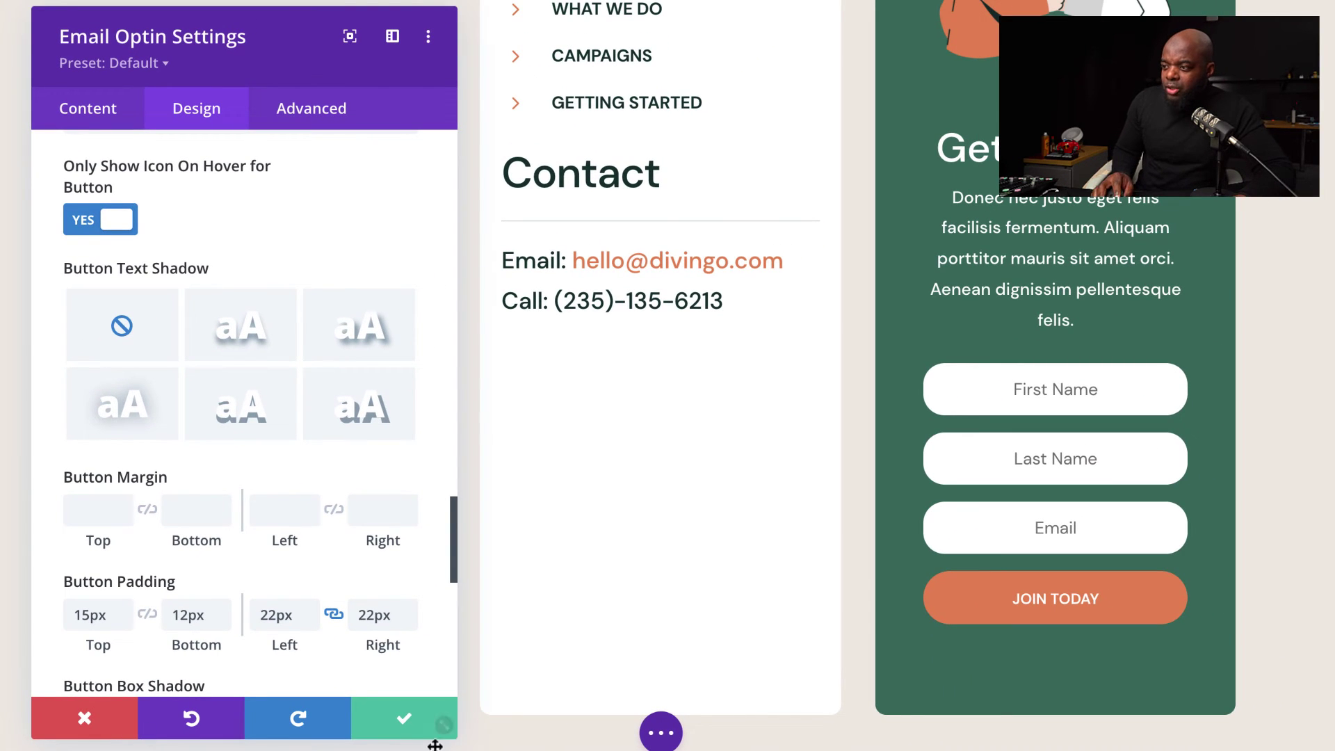
- Save the button styling and open the Get Involved column's design settings
left_click(445, 727)
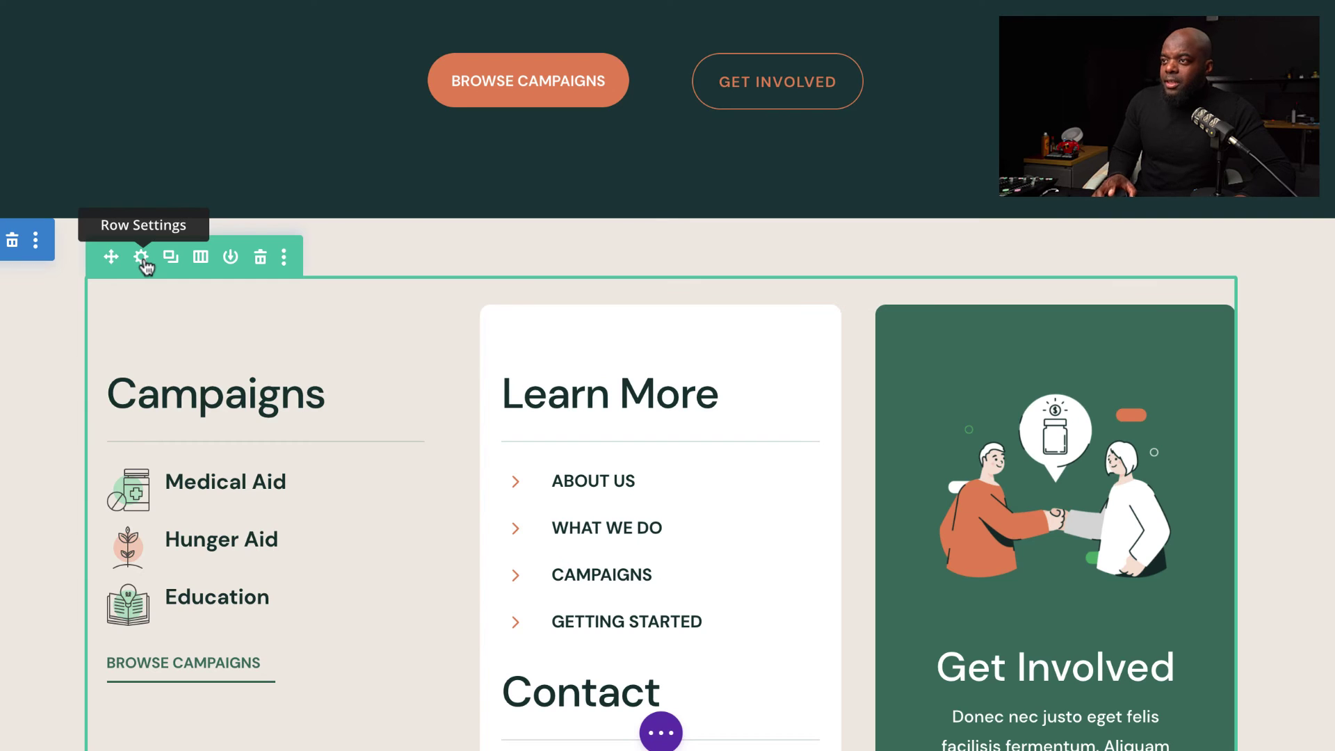
left_click(142, 257)
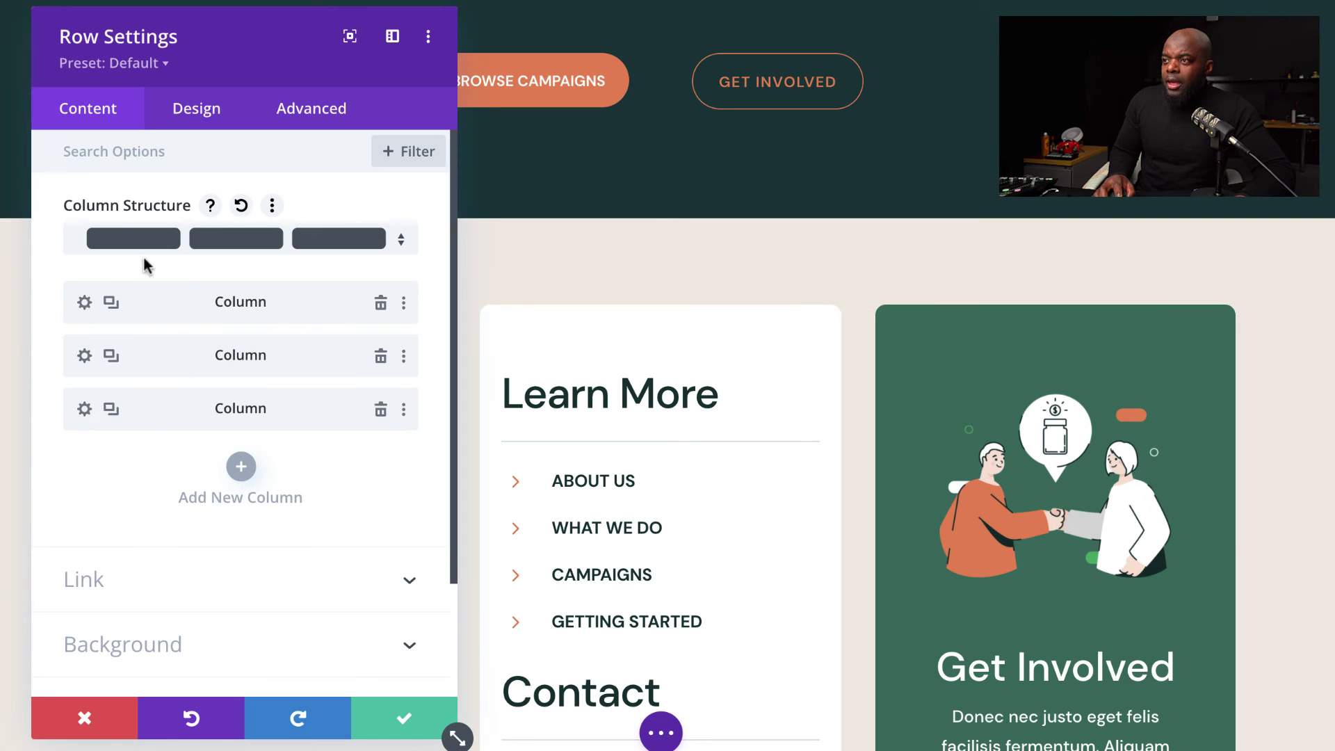
left_click(84, 409)
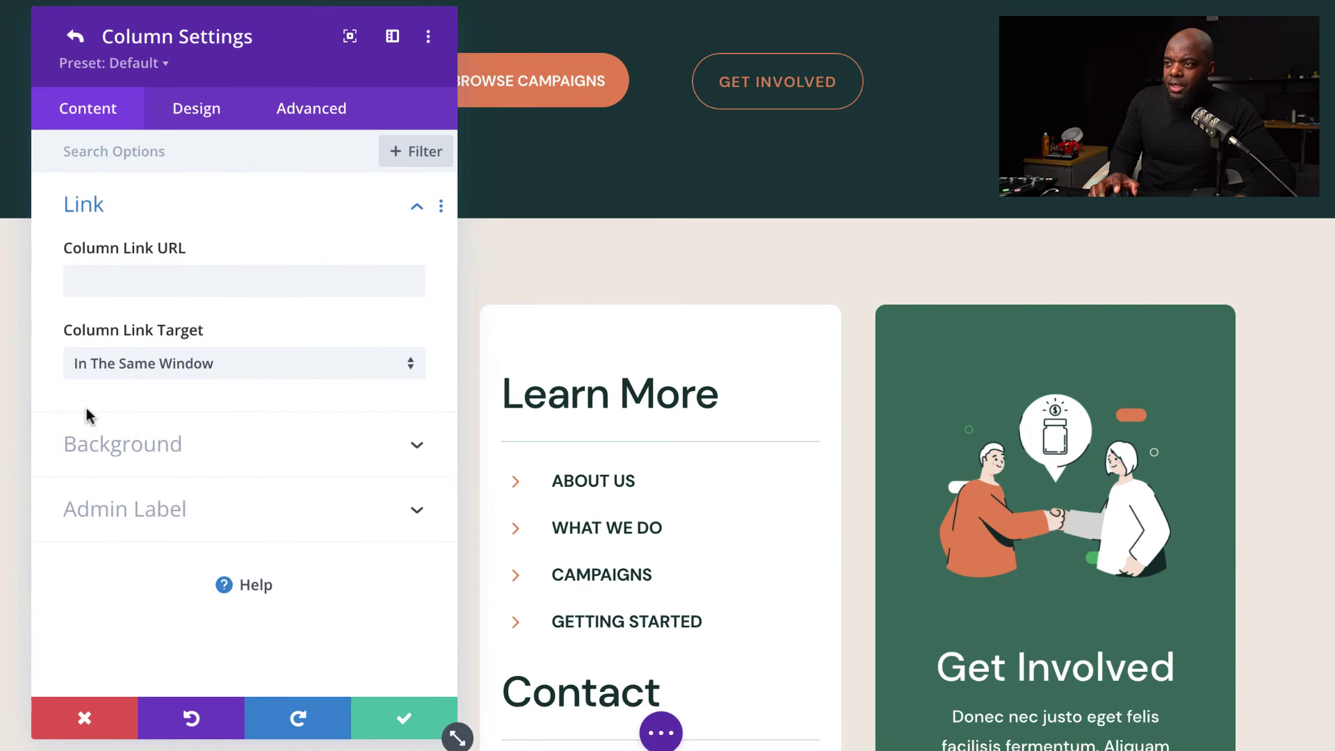
left_click(197, 115)
- Change the column's linked top and bottom padding from 60px to 42px
left_click(179, 281)
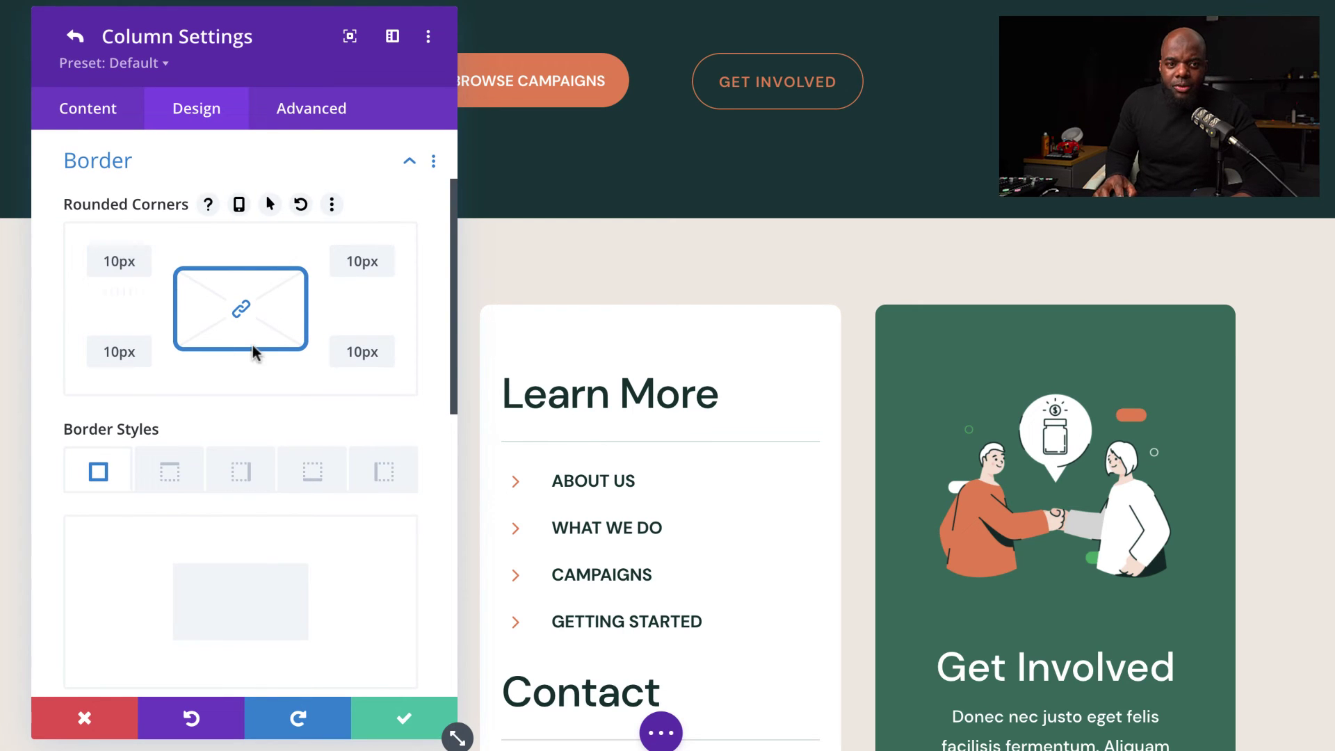
scroll(254, 351, "up", 2)
left_click(170, 212)
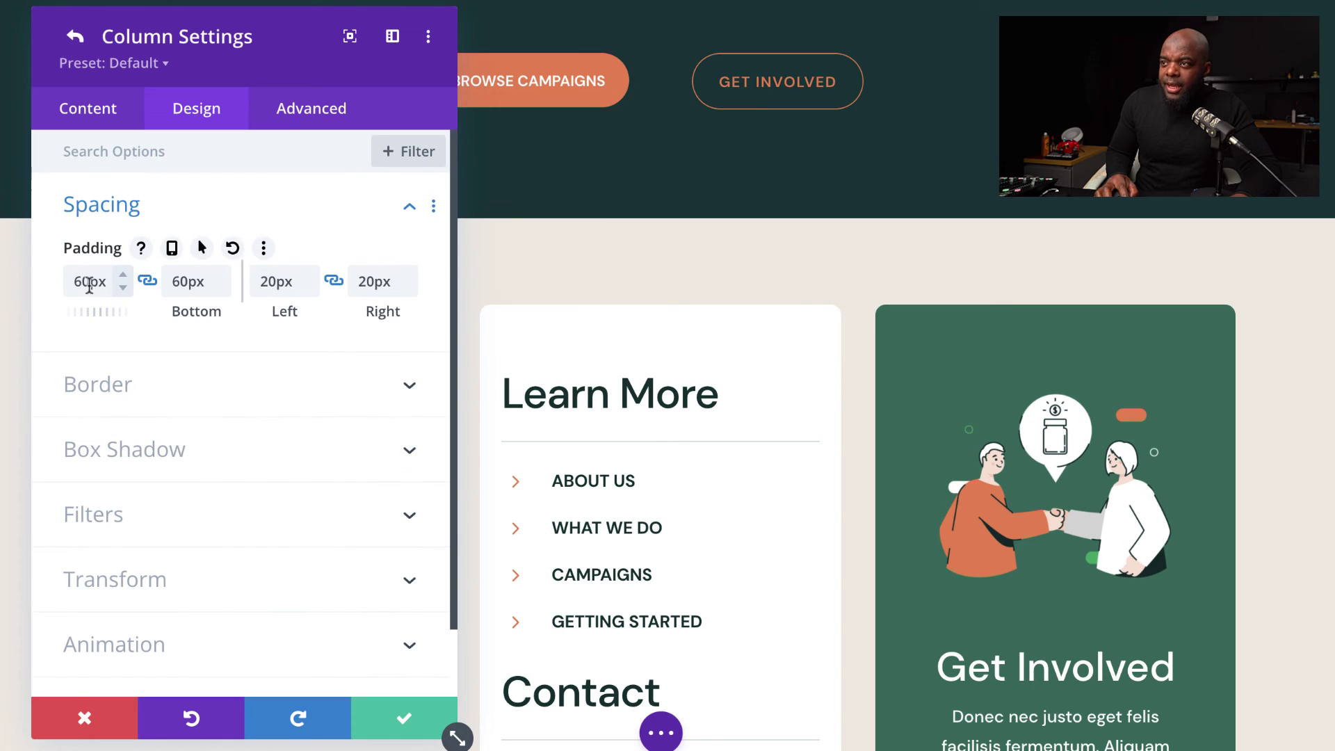
left_click_drag(89, 283, 69, 284)
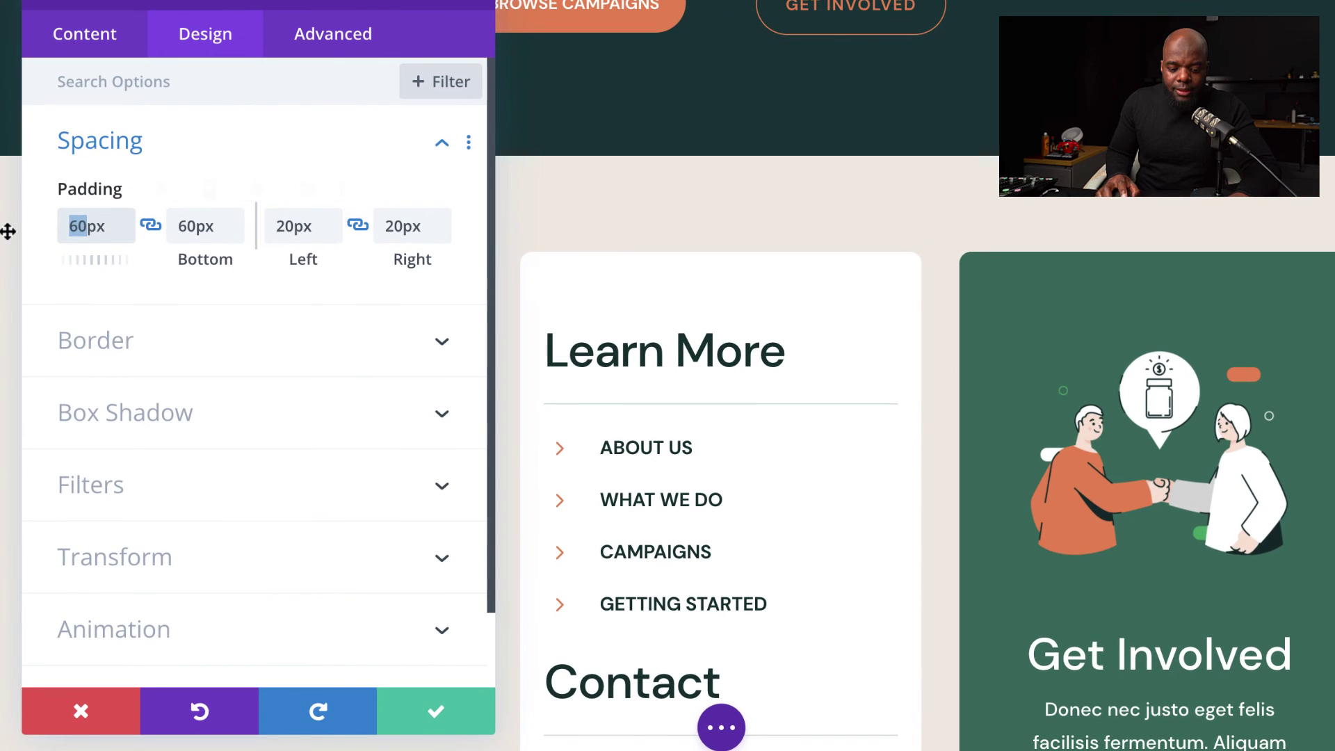
type("42")
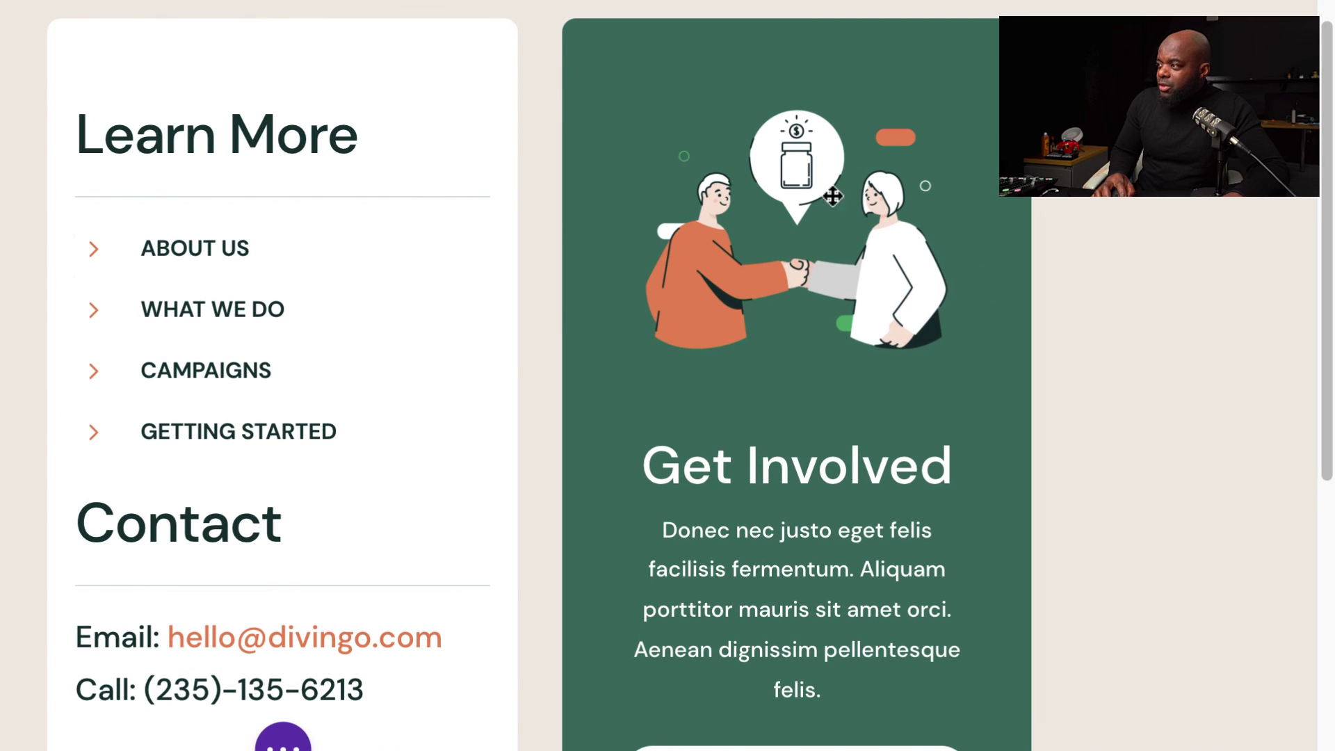
- Delete the handshake illustration image module from the Get Involved column
left_click(860, 143)
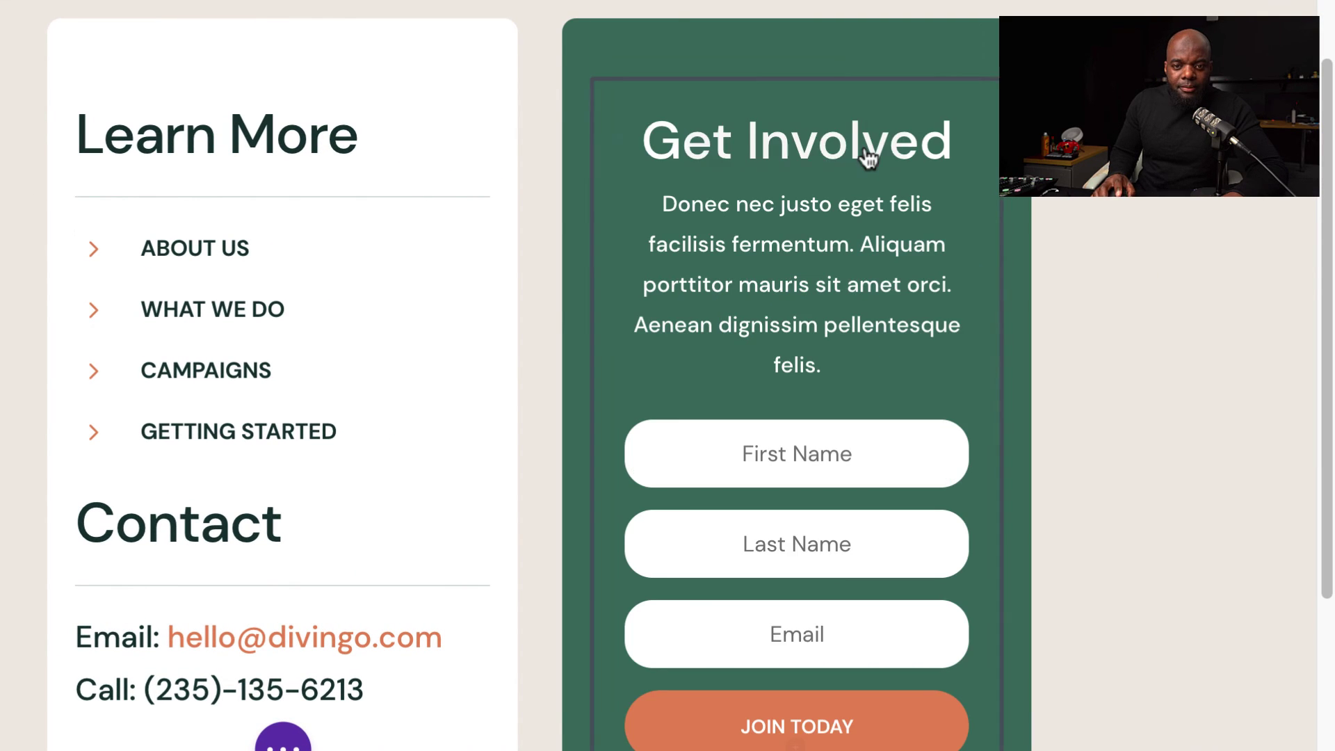